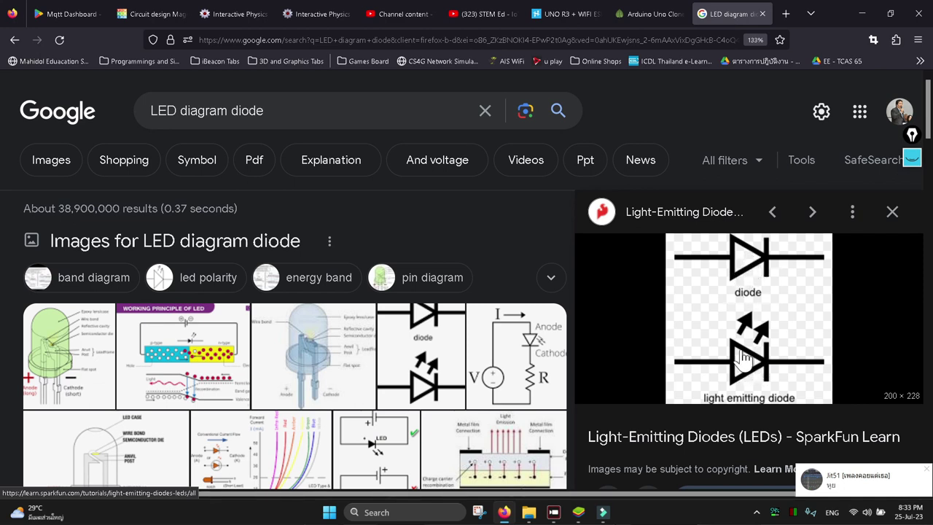
- Examine the image results for LED structure, circuit symbols and anode and cathode leads, and return to the Tinkercad circuit
left_click(306, 353)
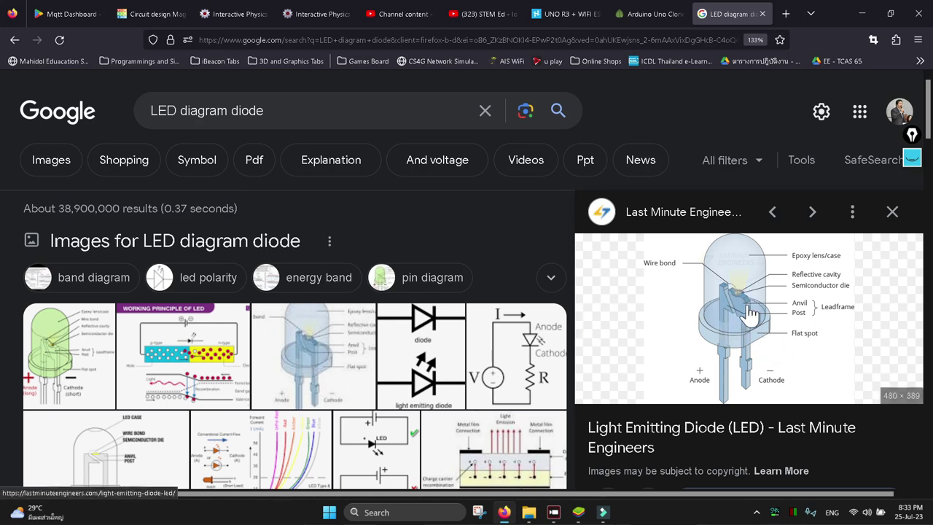
key("Right")
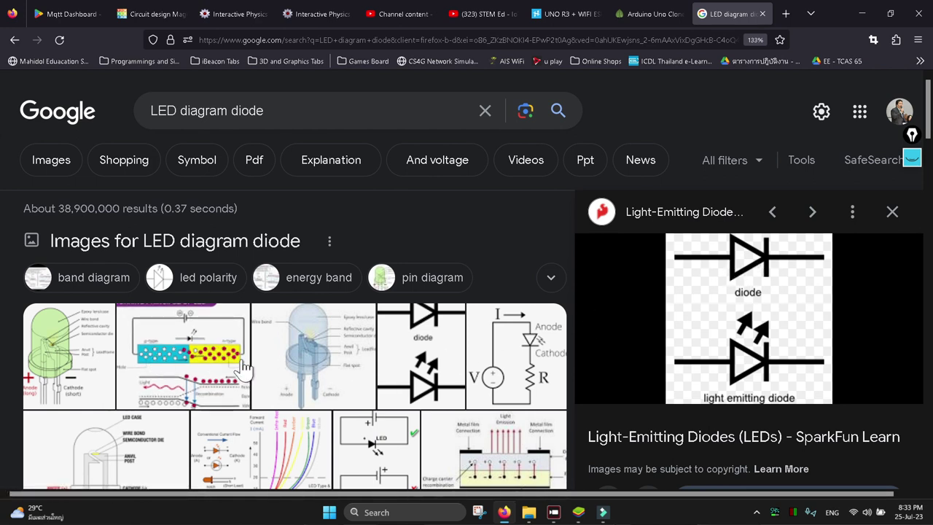
left_click(285, 365)
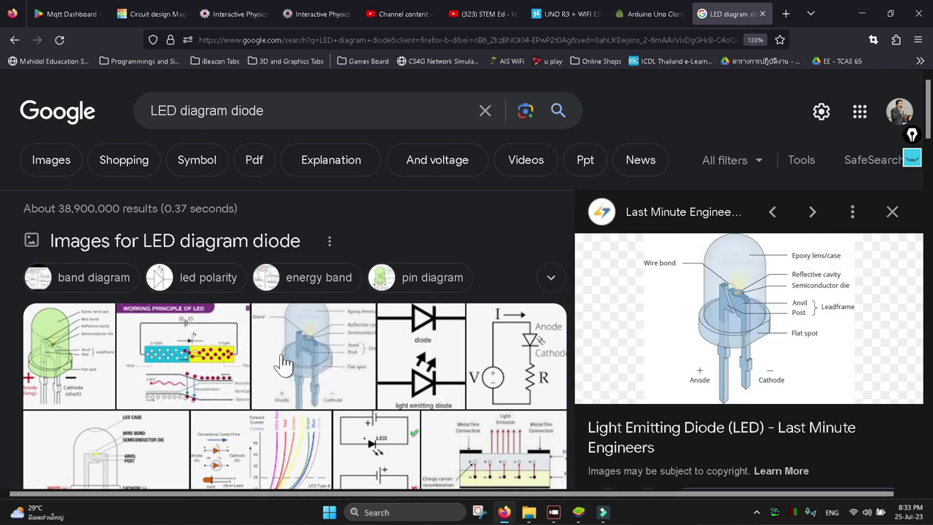
left_click(57, 370)
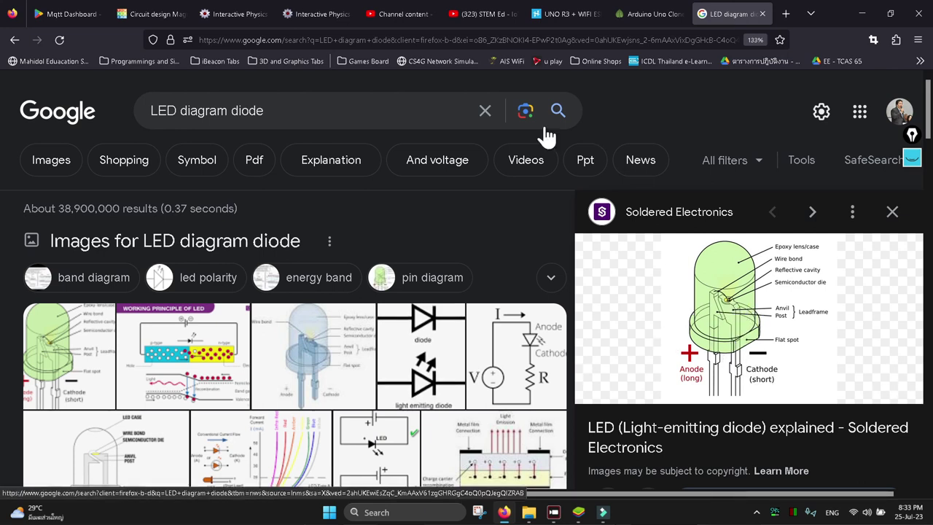
left_click(143, 16)
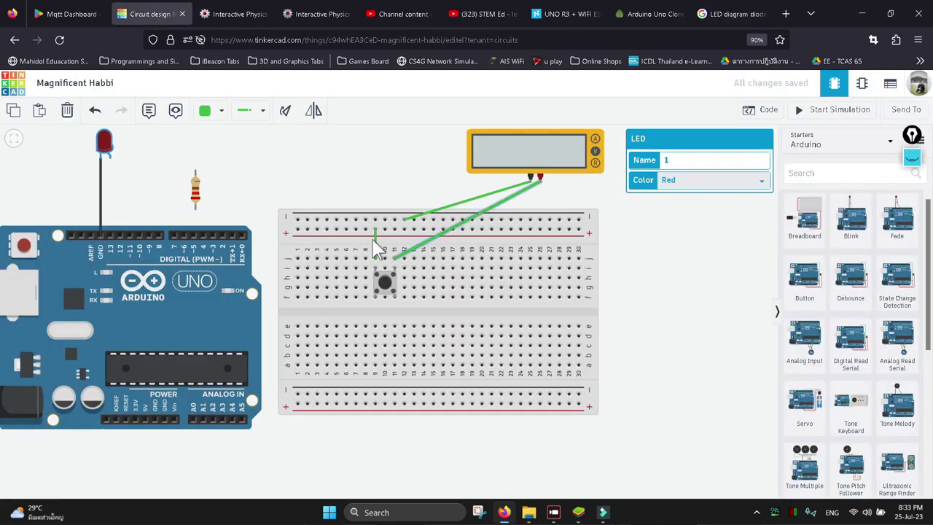
left_click(195, 207)
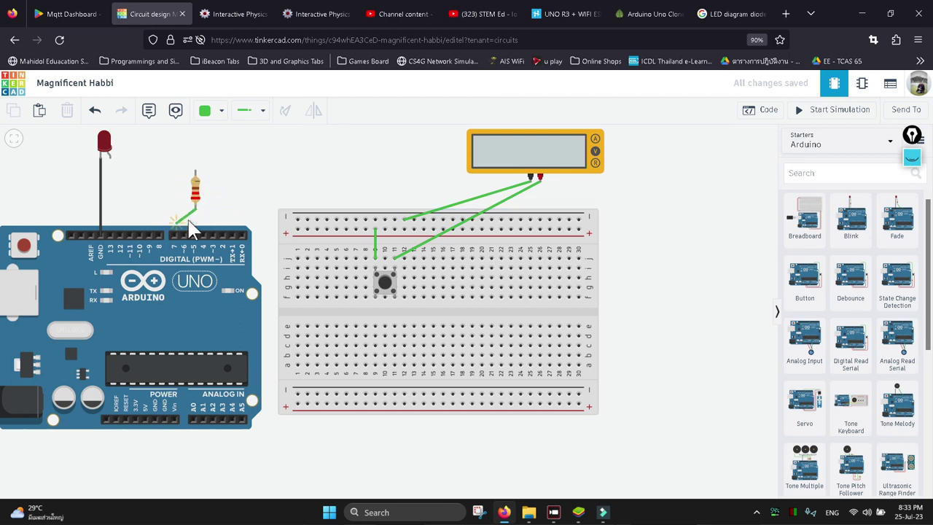
key("Escape")
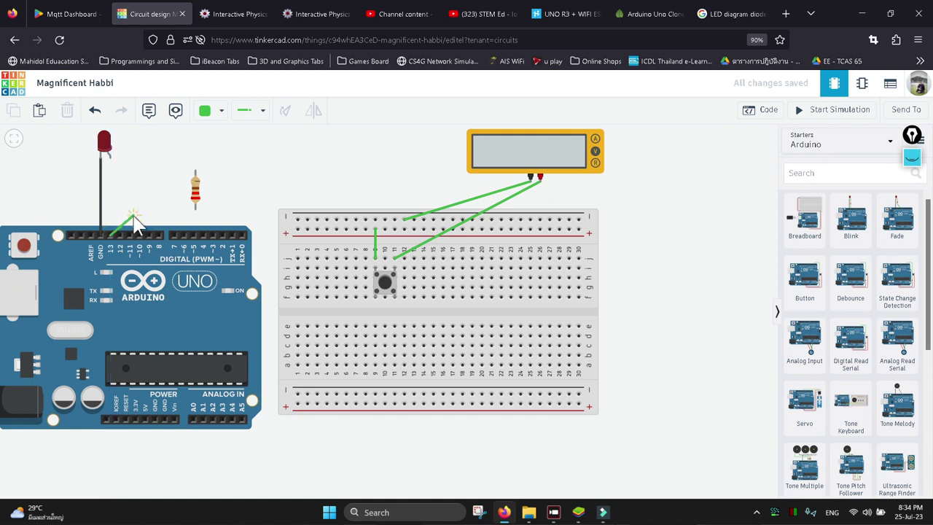
left_click(110, 216)
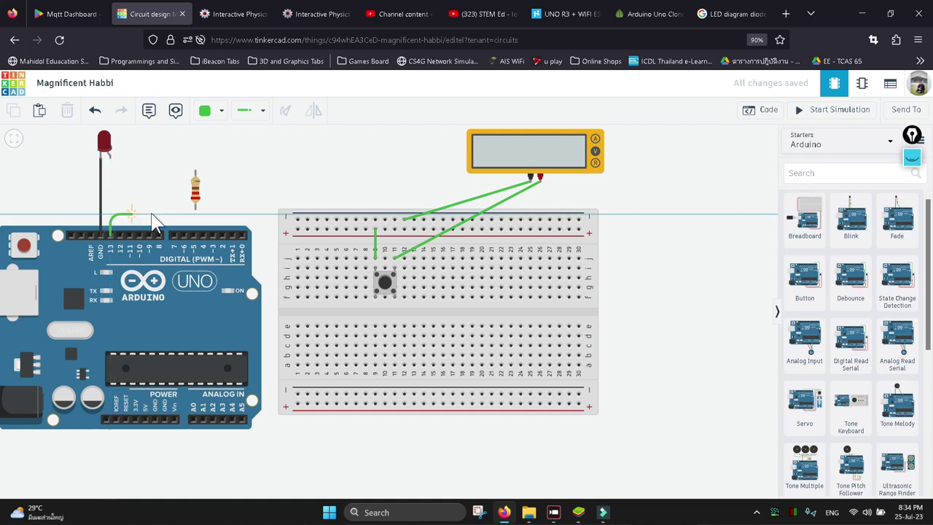
left_click(298, 231)
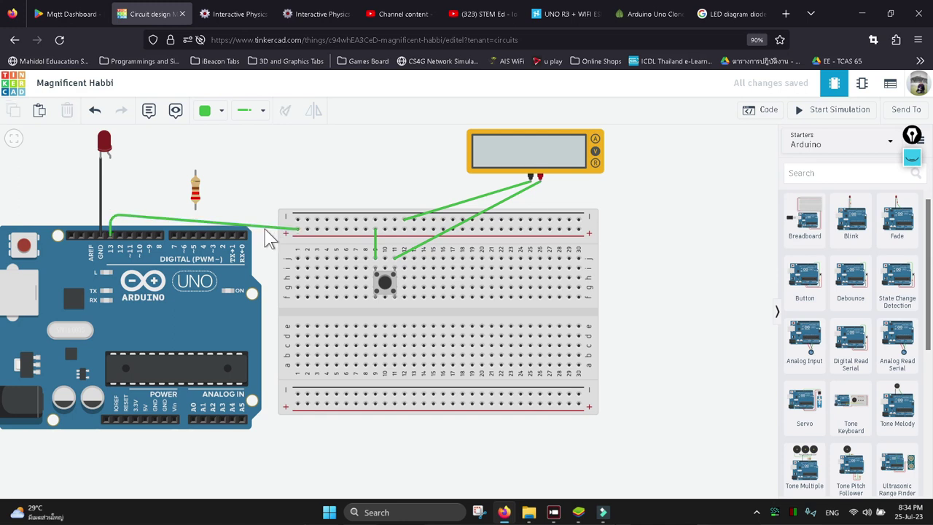
key("Delete")
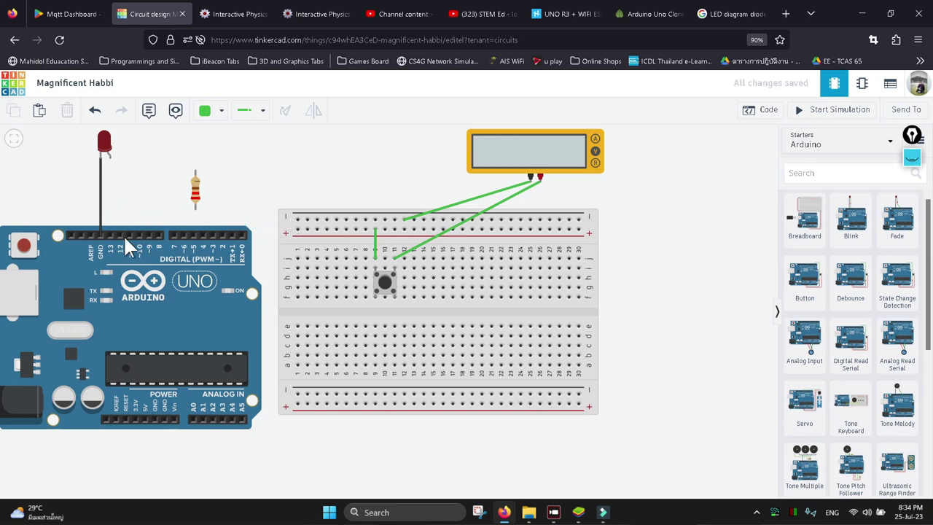
left_click(112, 235)
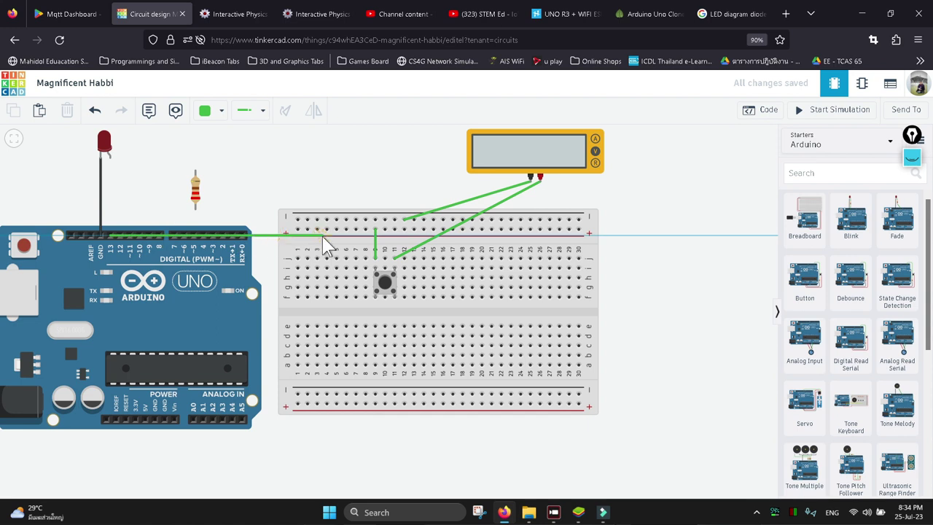
left_click(366, 259)
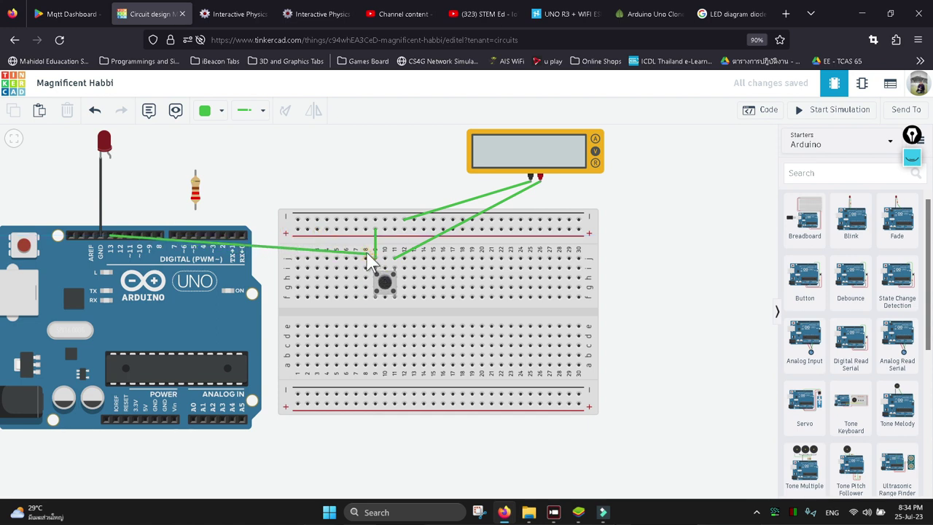
key("Escape")
- Delete the wire between the upper positive rail and hole j9, and wire Arduino pin 13 to hole j9 above the pushbutton
left_click(376, 256)
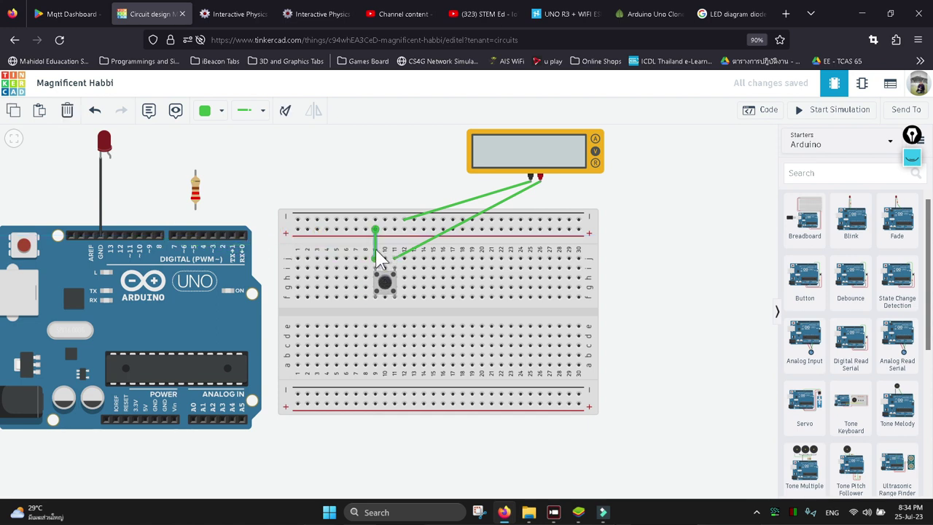
key("Delete")
left_click(111, 234)
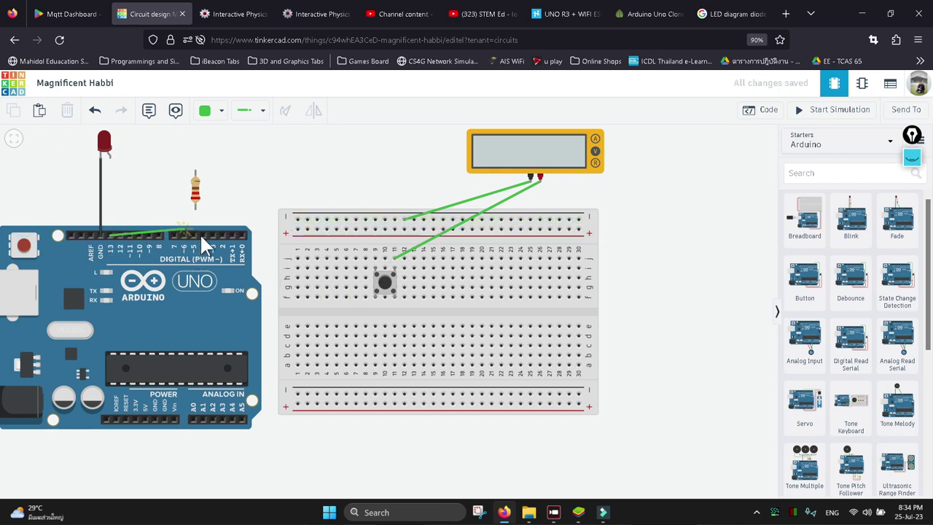
left_click(365, 258)
left_click(374, 258)
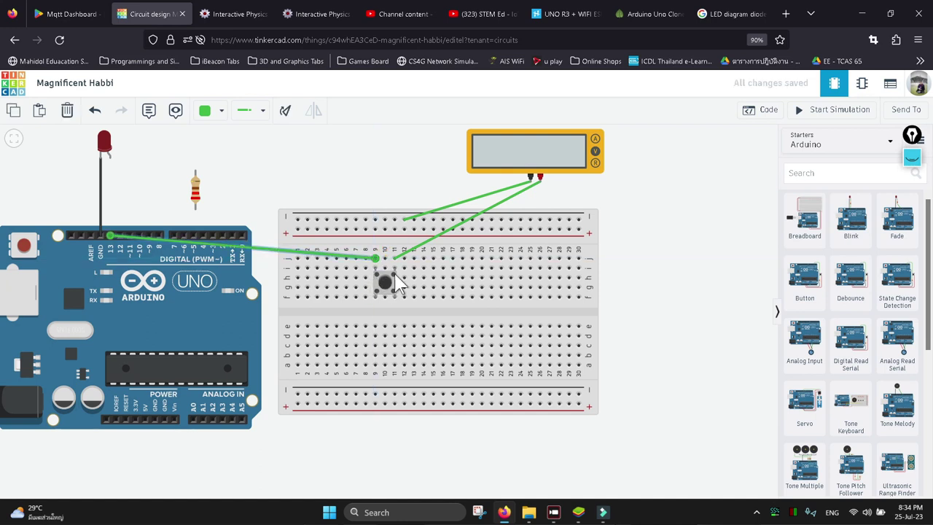
- Delete the multimeter's positive probe wire and wire the resistor between breadboard hole j11 and the LED's anode
left_click(403, 256)
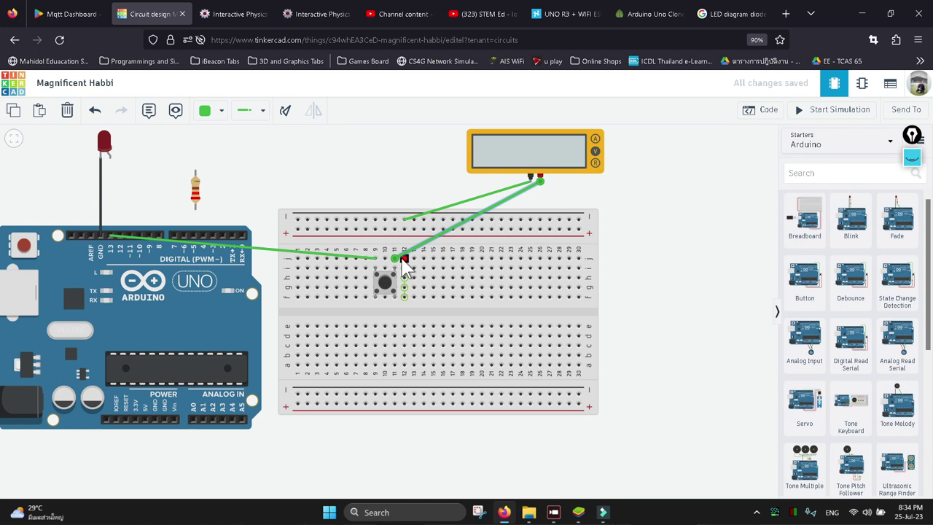
key("Delete")
left_click(394, 257)
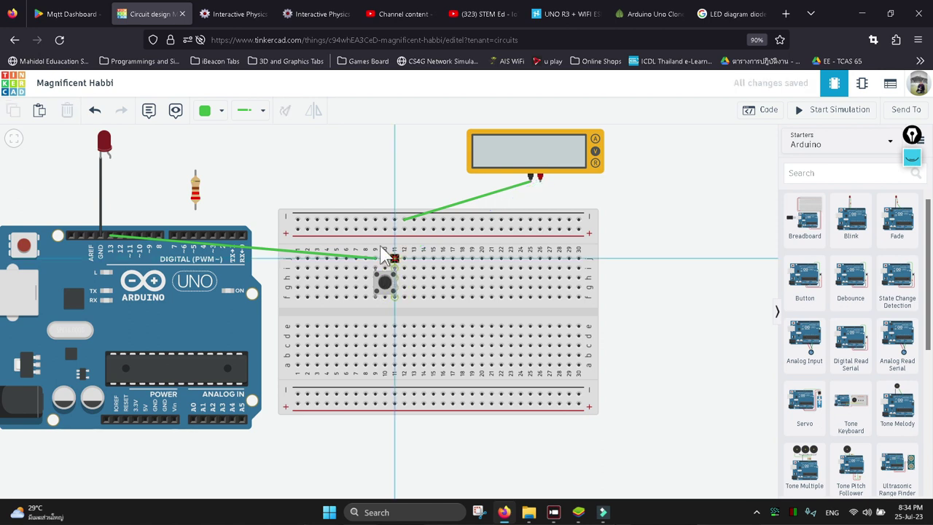
left_click(197, 211)
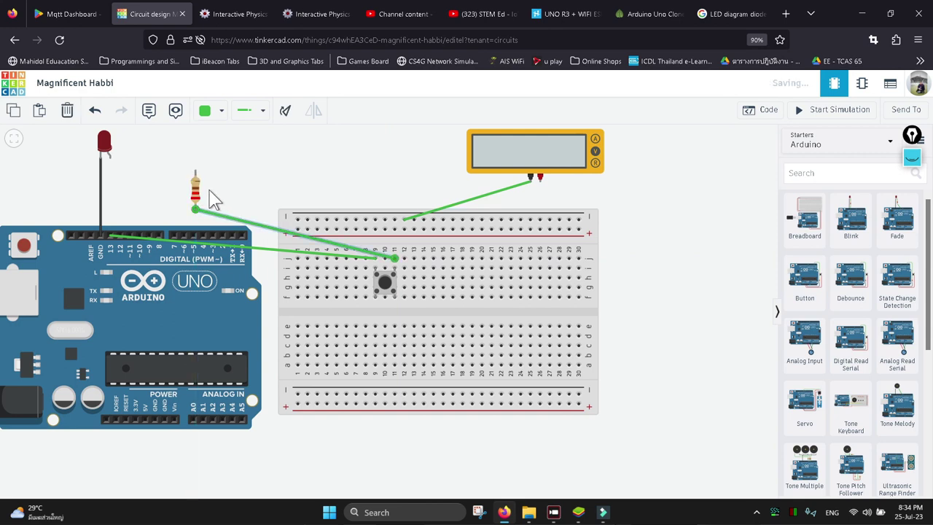
left_click(196, 172)
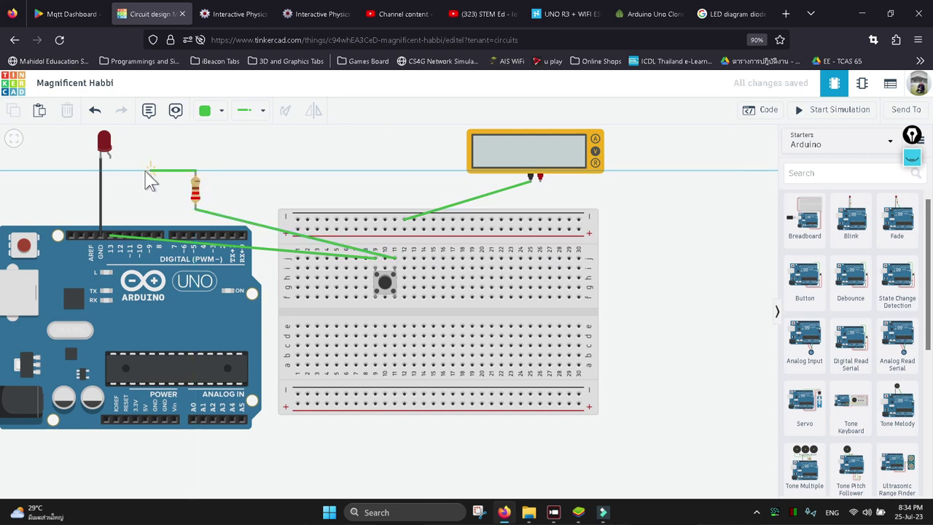
left_click(110, 158)
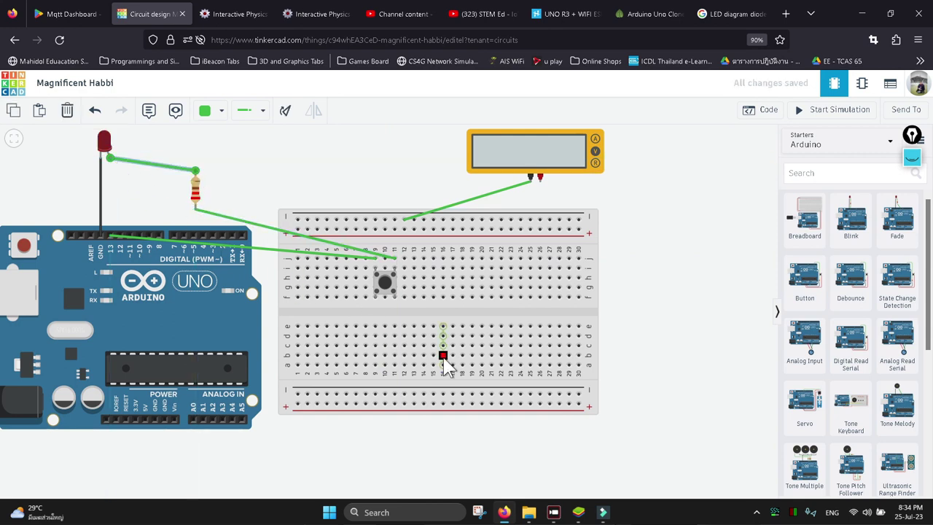
- Briefly run and stop the simulation, and delete the wire between the multimeter's negative probe and the breadboard
left_click(795, 113)
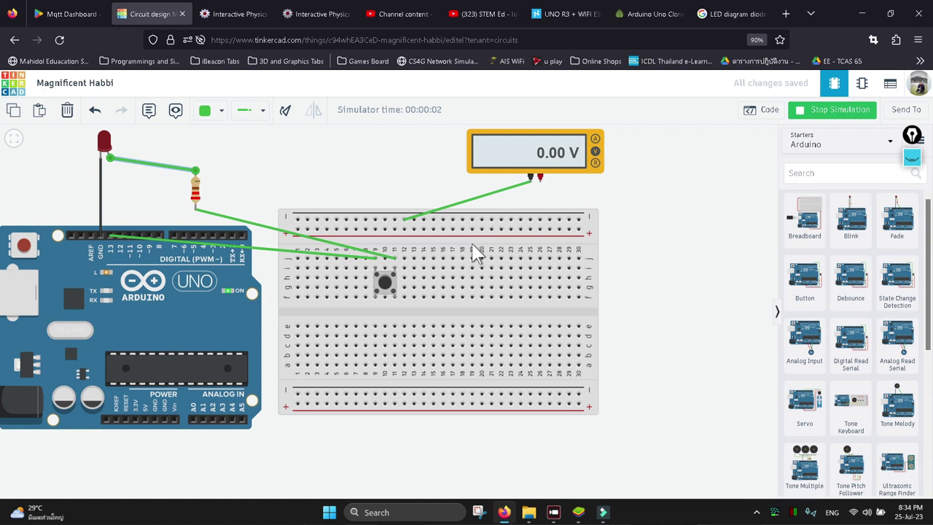
left_click(812, 110)
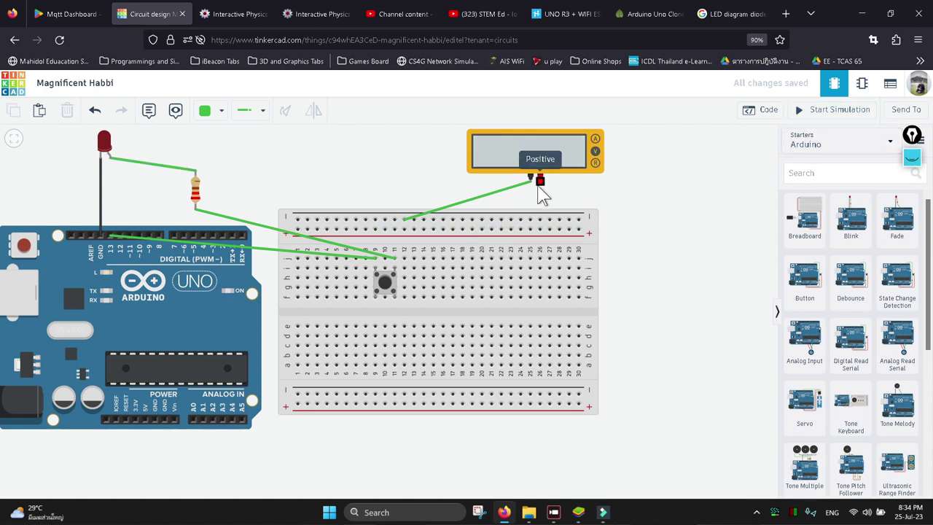
left_click(451, 208)
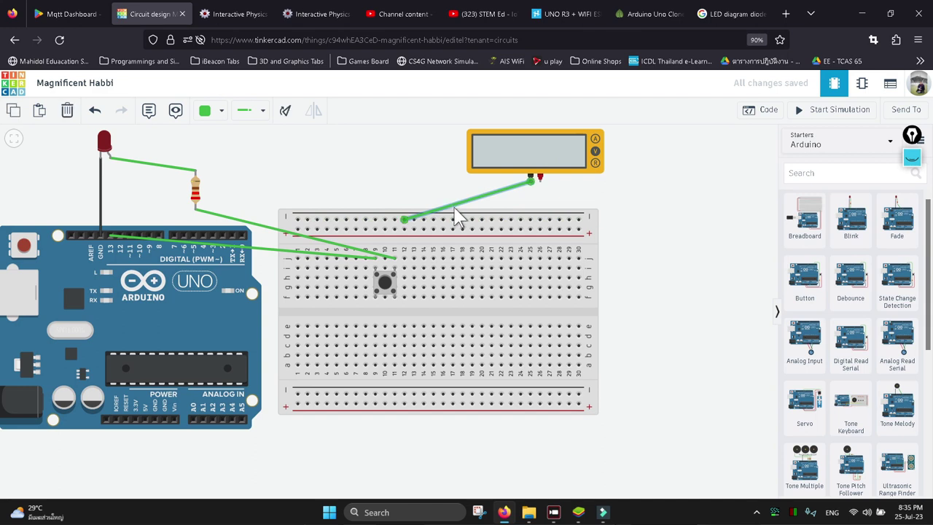
key("Delete")
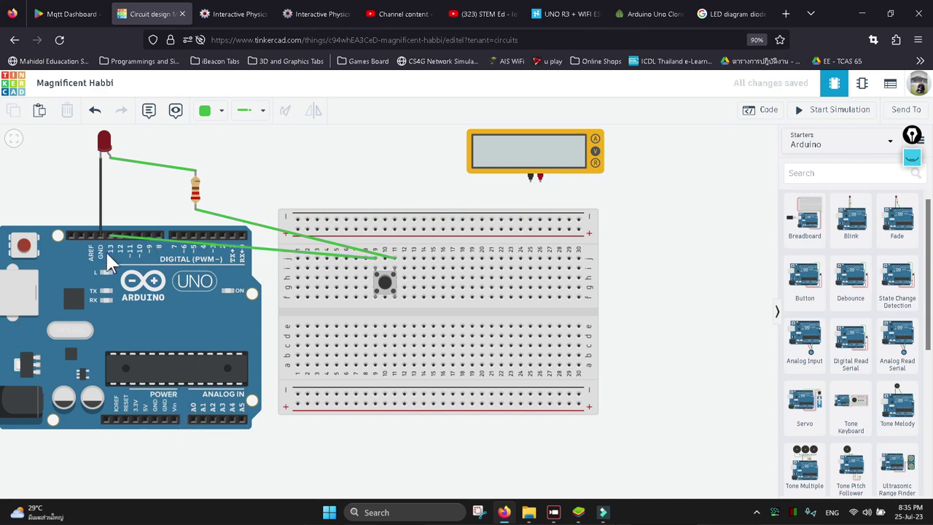
left_click(167, 421)
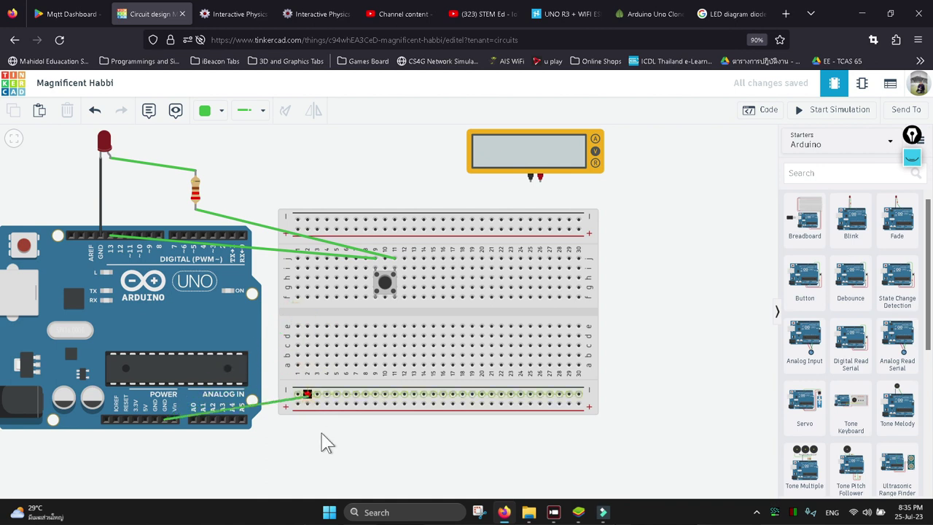
left_click(169, 454)
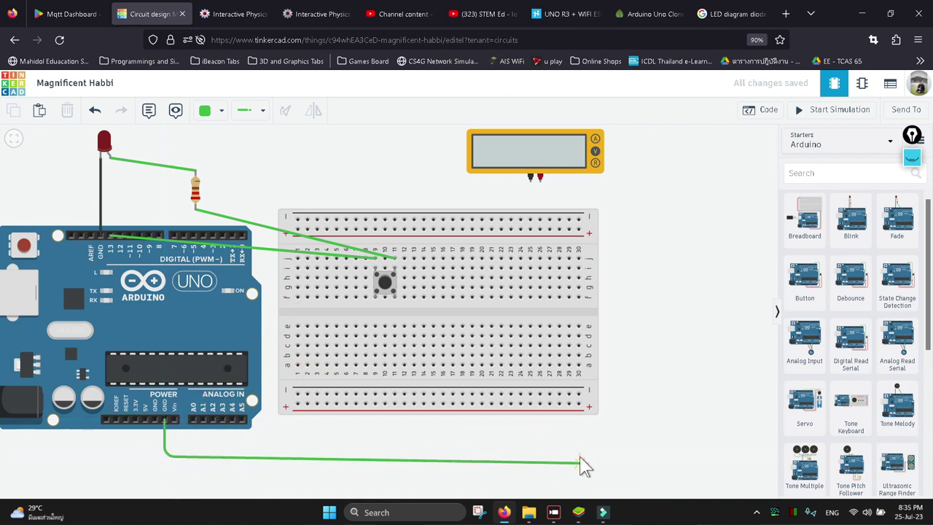
left_click(579, 456)
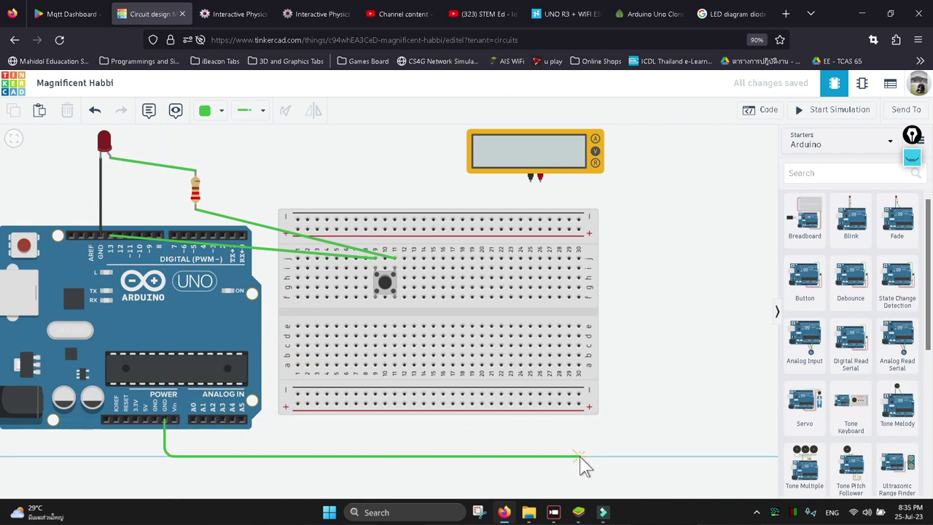
left_click(633, 455)
left_click(634, 216)
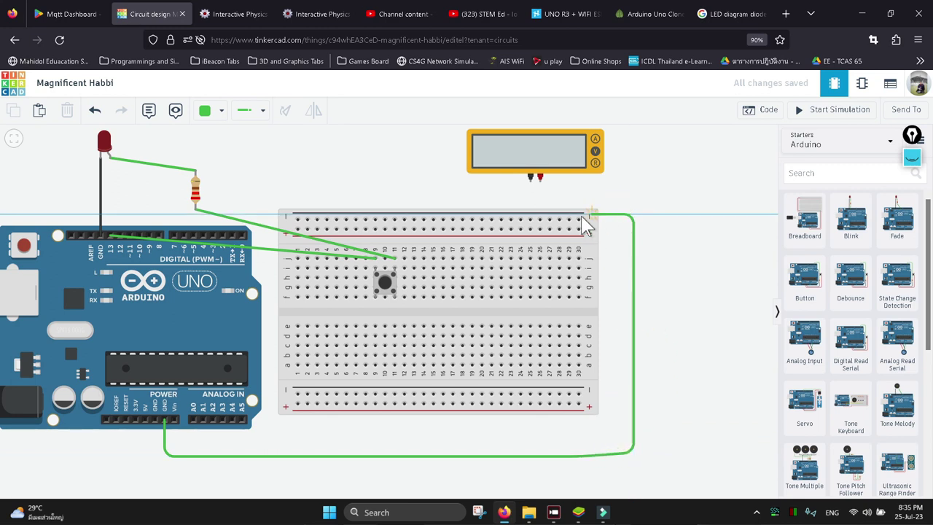
left_click(577, 216)
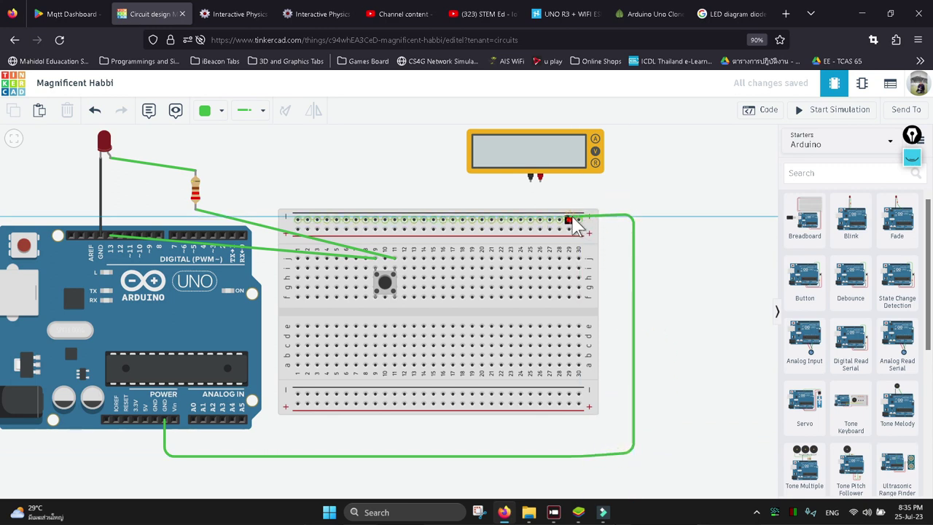
key("Delete")
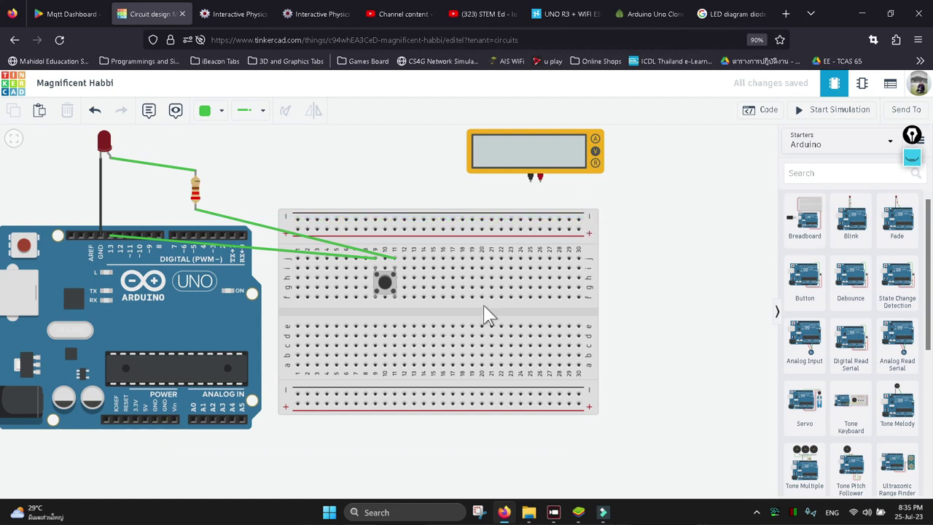
- Route a wire from the Arduino's power-side GND pin around the breadboard to its upper negative rail, and connect the multimeter's negative probe to that rail
left_click(162, 420)
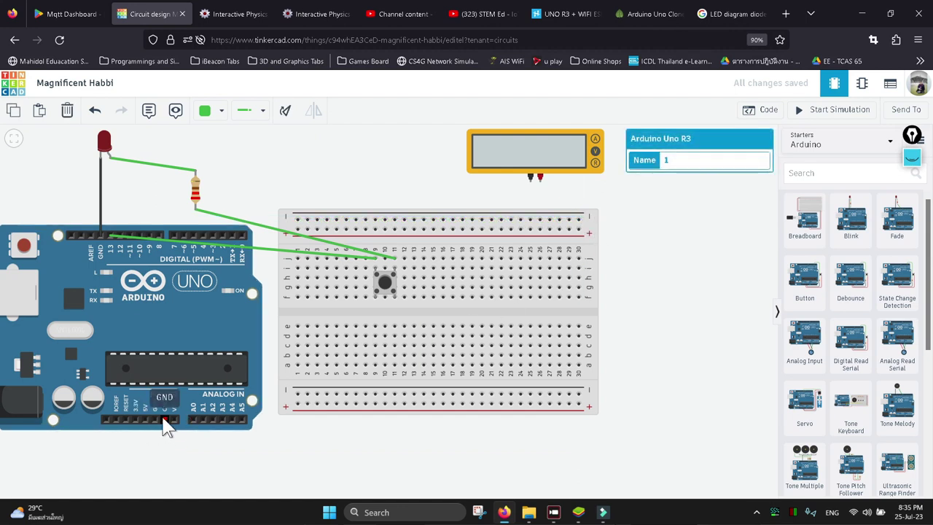
left_click(164, 421)
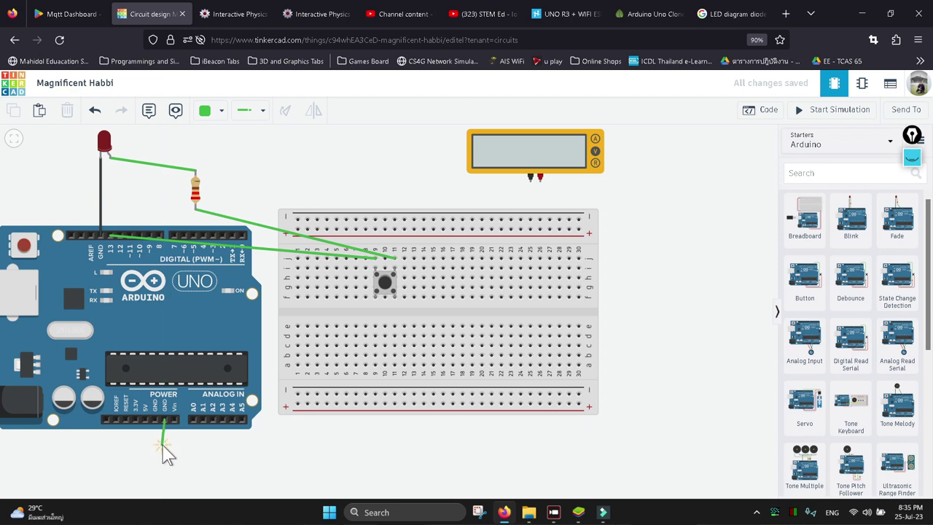
left_click(165, 443)
left_click(625, 443)
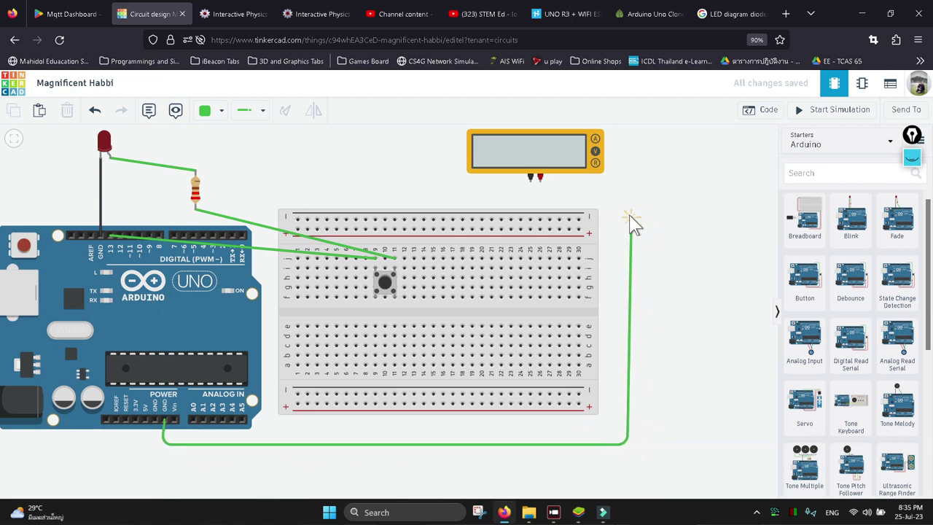
left_click(625, 219)
left_click(578, 219)
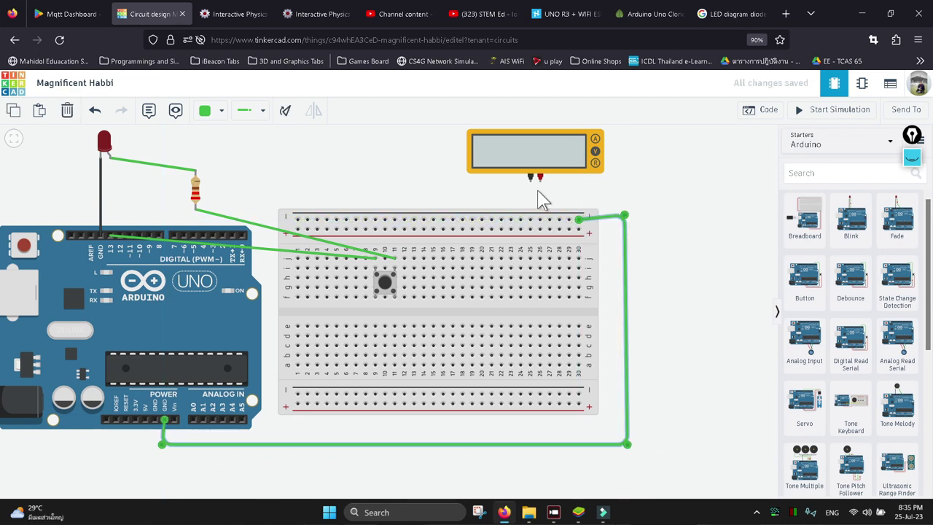
left_click(530, 178)
left_click(511, 220)
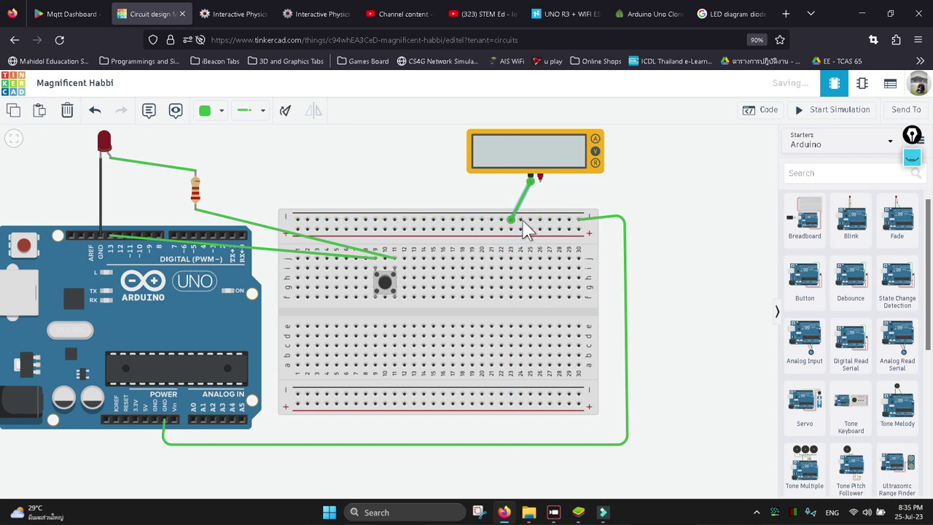
- Wire the multimeter's positive probe to the resistor's lower terminal, and run the simulation while operating the pushbutton
left_click(539, 179)
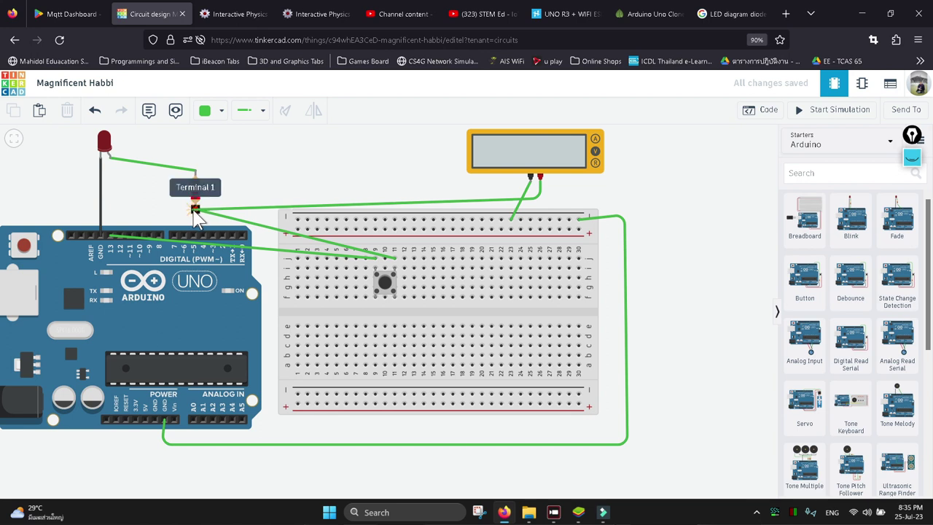
left_click(194, 210)
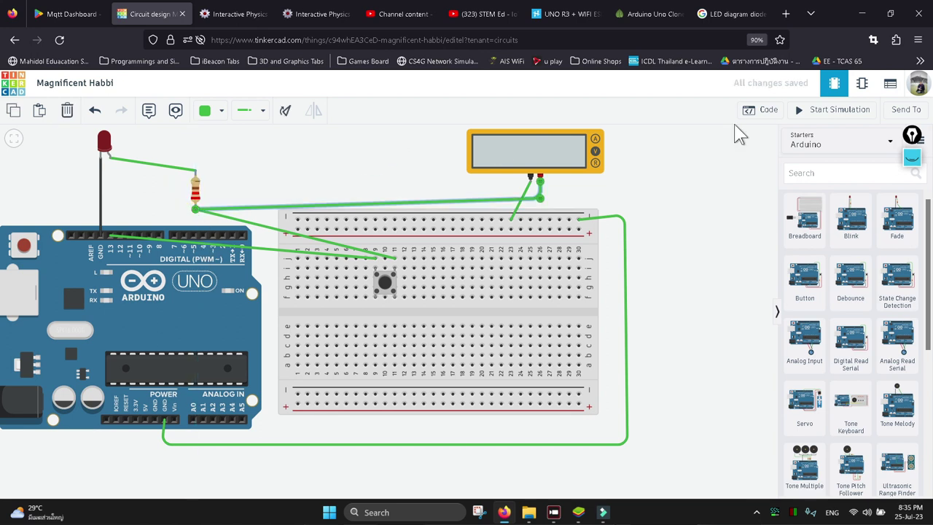
left_click(820, 109)
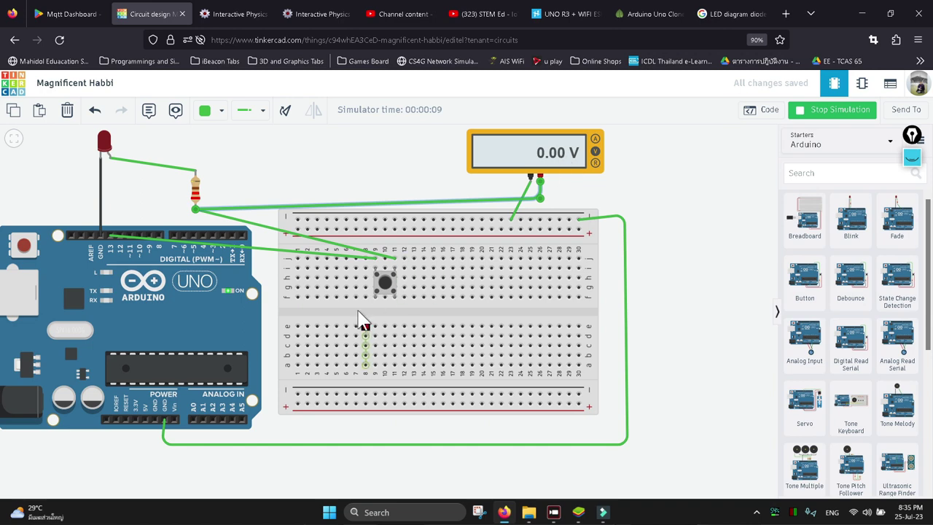
left_click(384, 282)
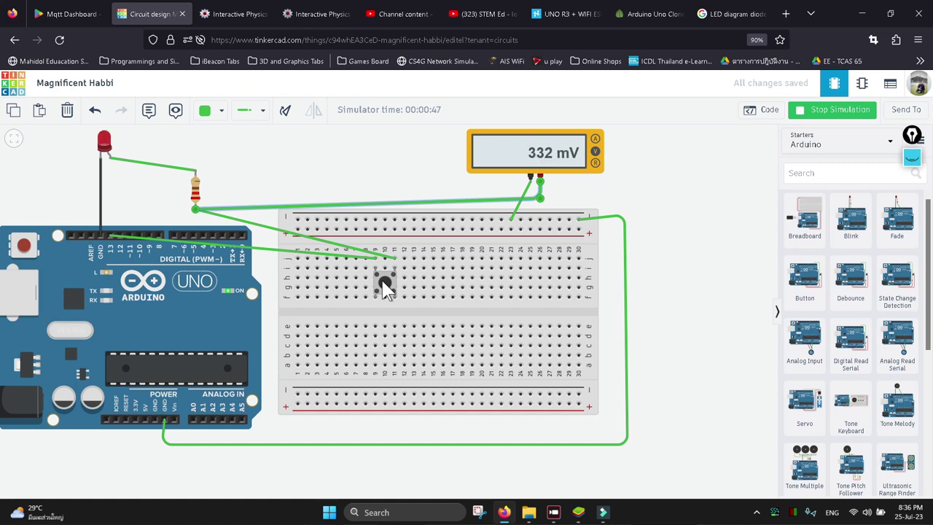
left_click(385, 285)
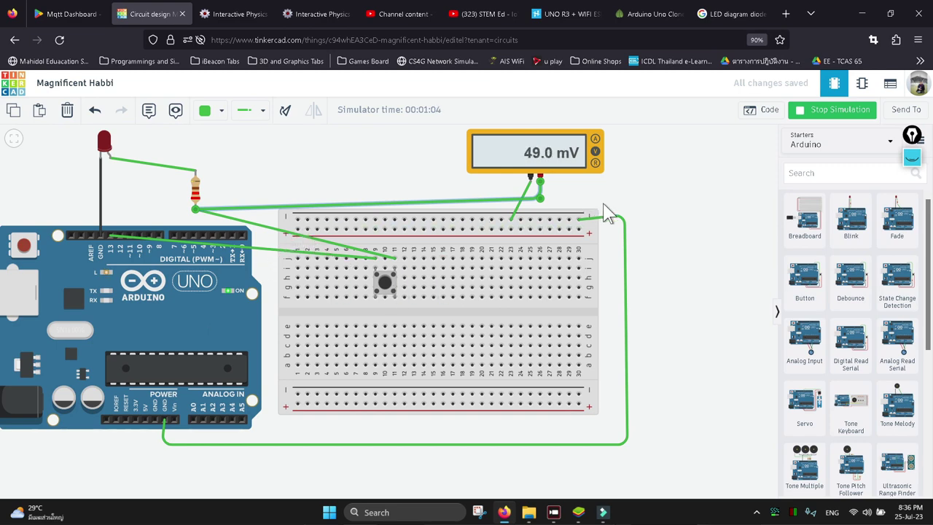
- Stop the simulation by editing the Arduino's block code, and set both wait blocks in the forever loop to 0.5 secs
left_click(765, 111)
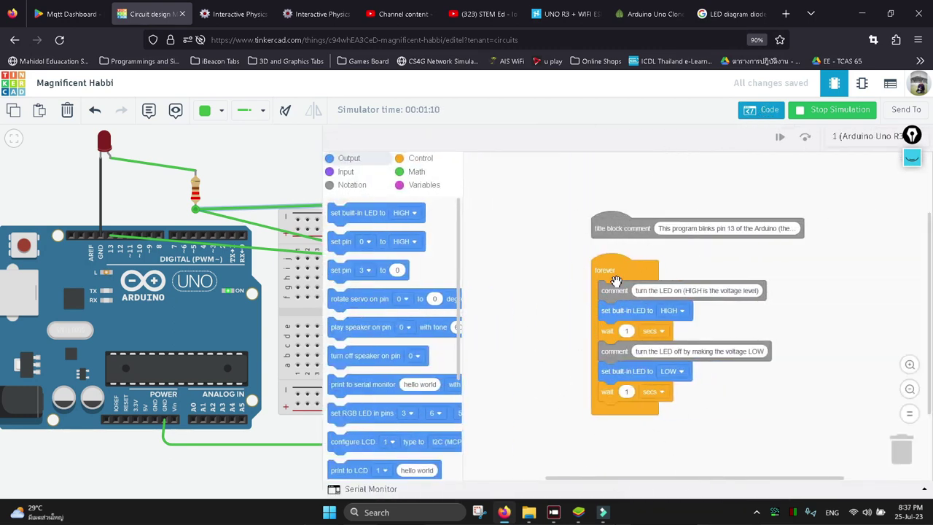
mouse_move(616, 281)
left_mouse_down()
mouse_move(562, 282)
mouse_move(604, 281)
left_mouse_up()
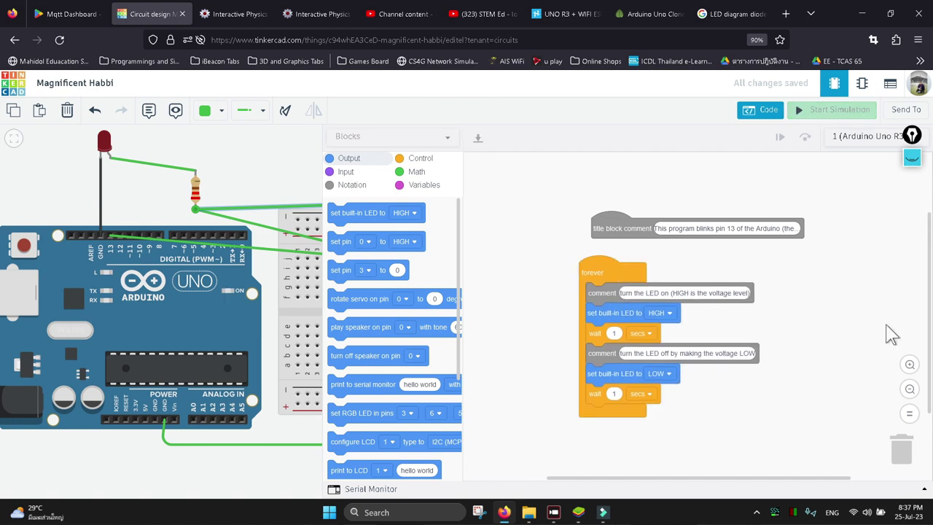
left_click(909, 364)
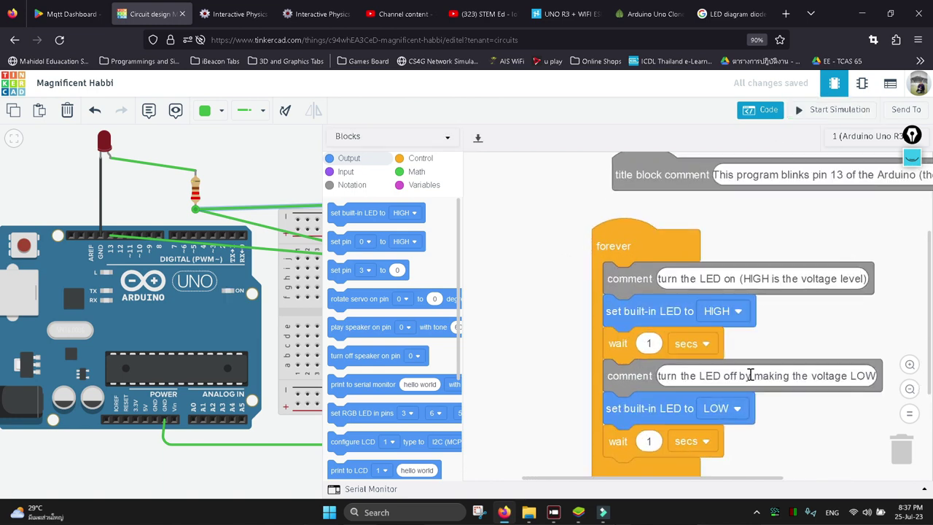
left_click(649, 343)
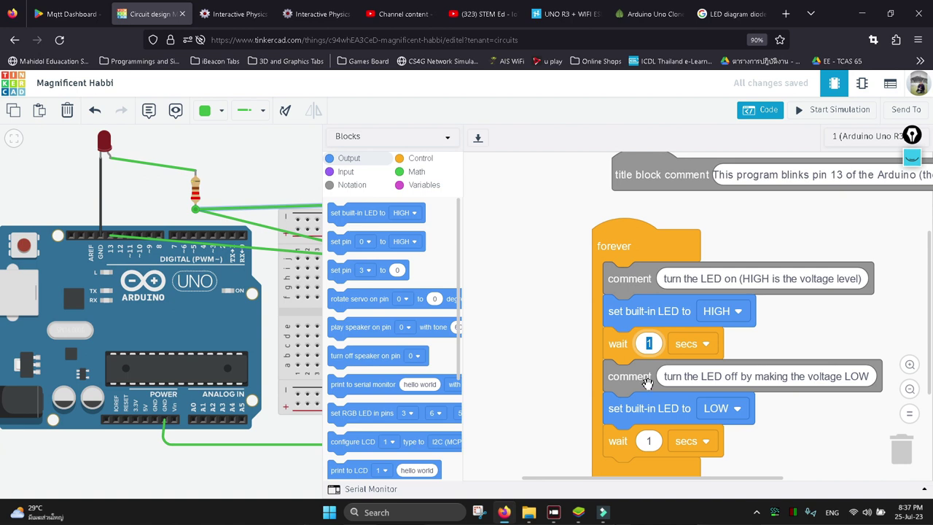
type("5")
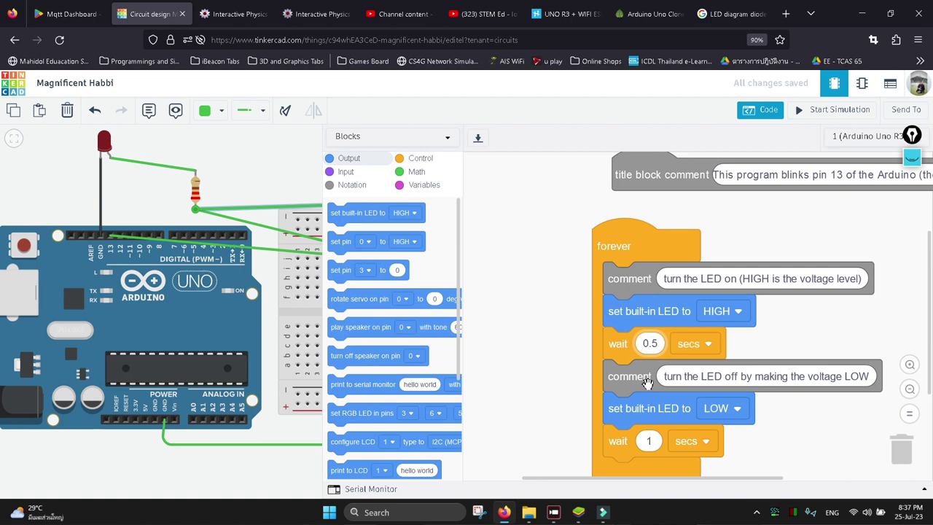
left_click(647, 443)
type("0.5")
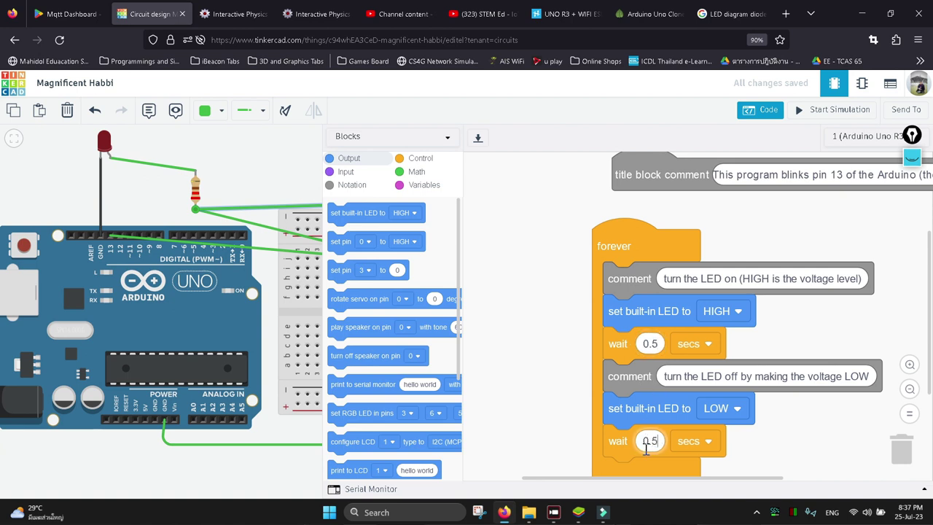
left_click(591, 335)
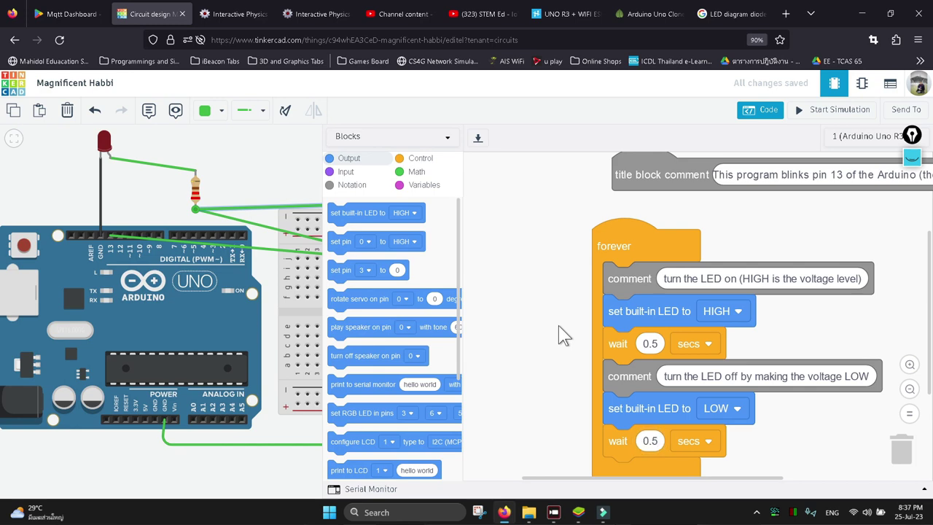
- Set the wait after the built-in LED's HIGH block to 2 secs and hide the code editor
left_click(656, 346)
type("2")
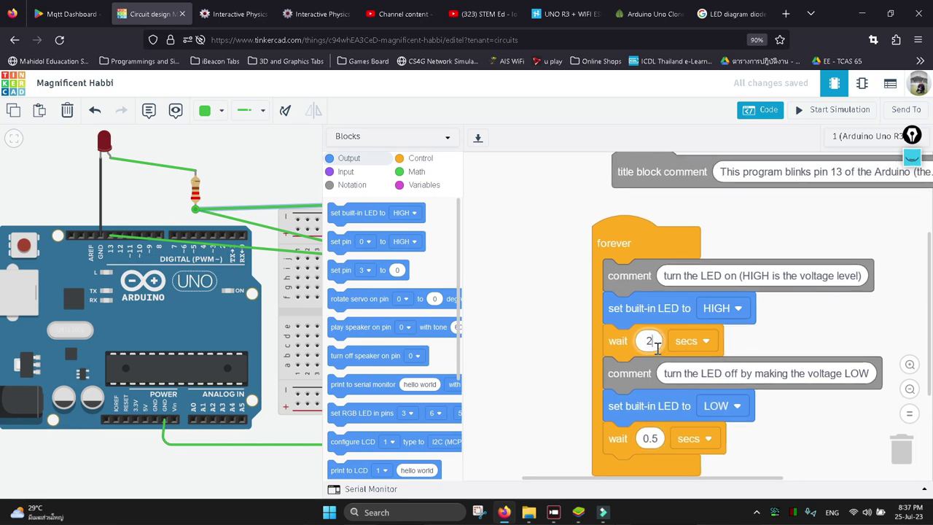
left_click(559, 348)
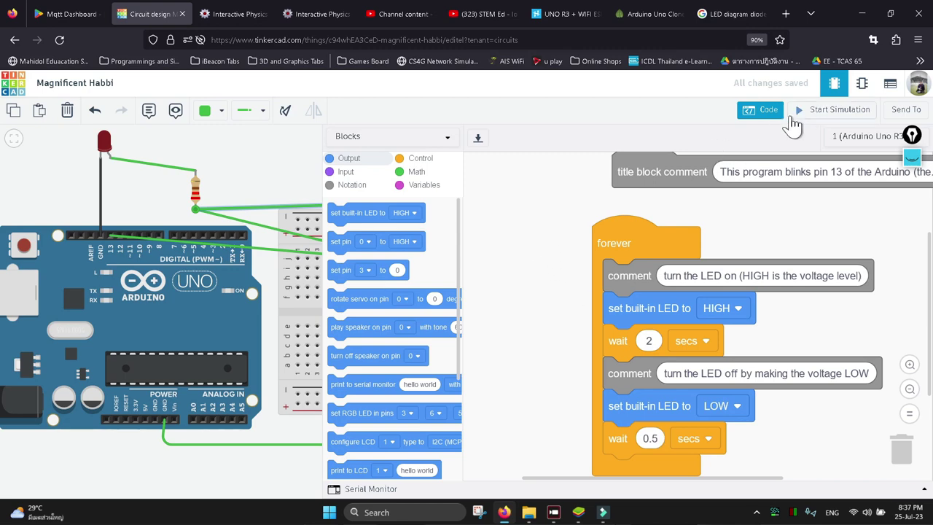
left_click(750, 113)
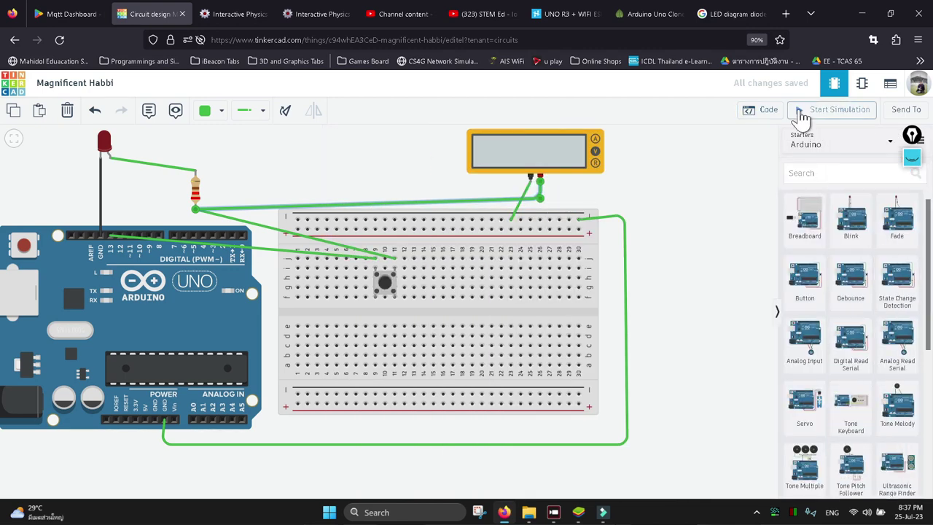
- Run the simulation, operate the pushbutton repeatedly to check the LED and the multimeter's voltage, and stop it
left_click(803, 115)
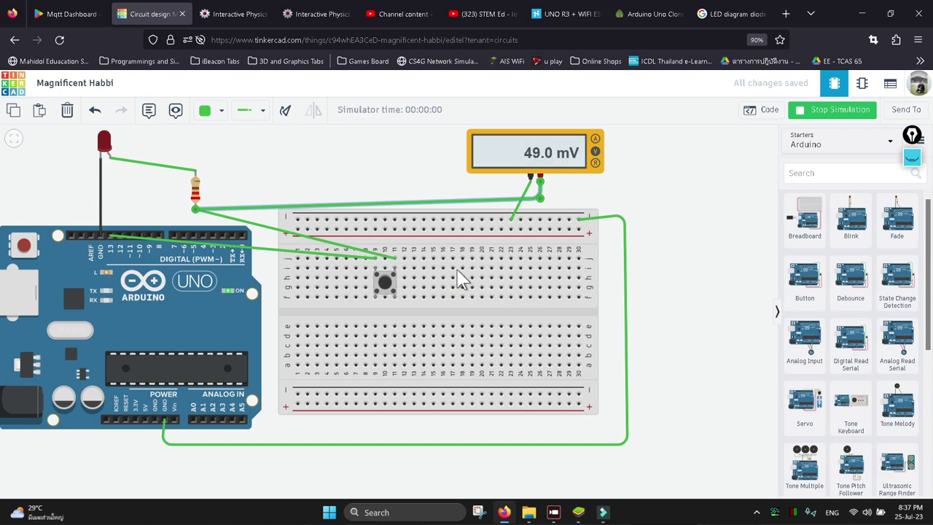
left_click(386, 285)
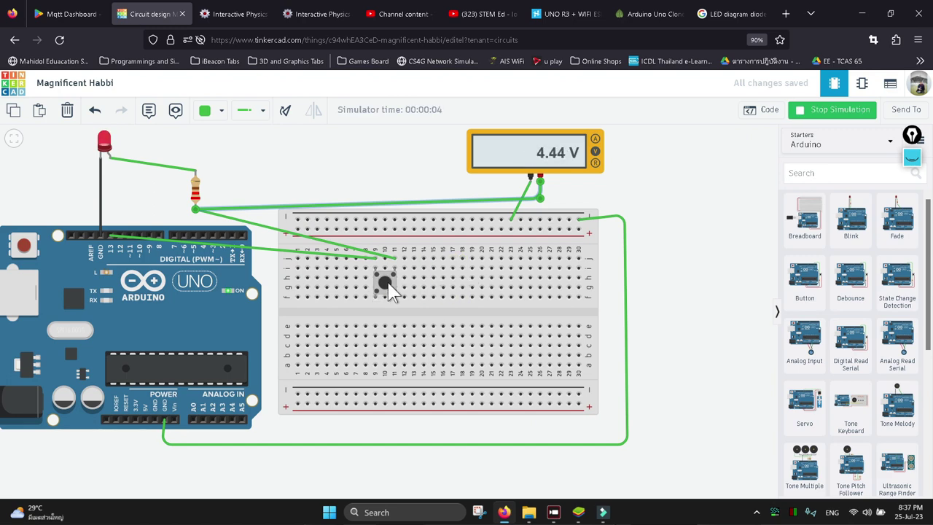
left_click(386, 284)
left_click(389, 284)
left_click(386, 284)
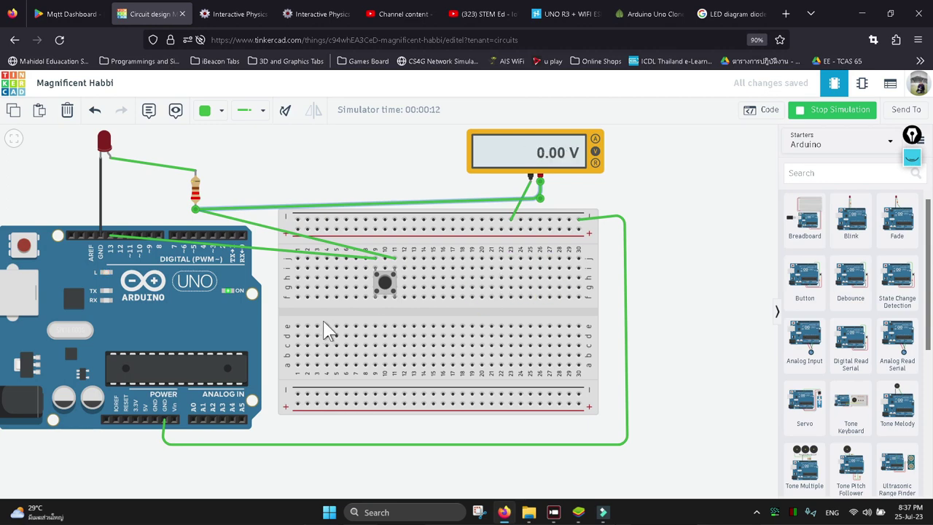
left_click(386, 283)
left_click(388, 283)
left_click(385, 285)
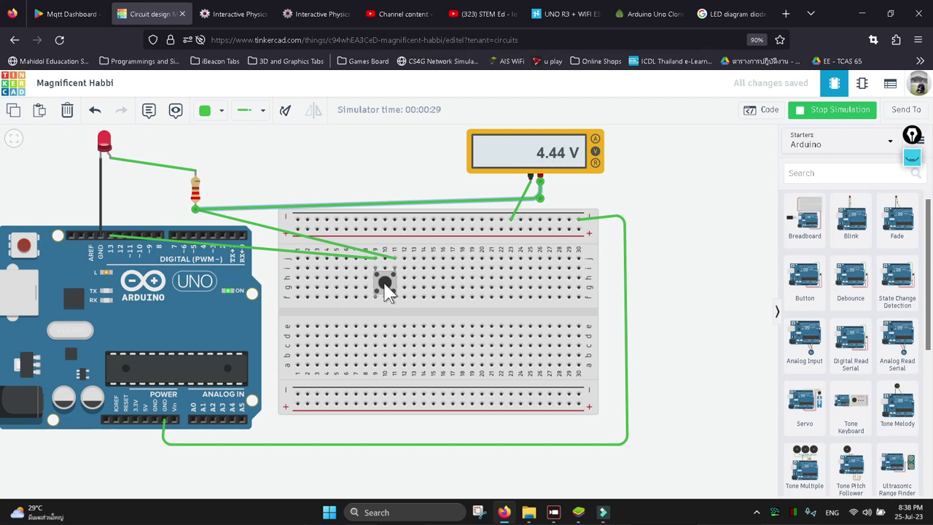
left_click(385, 284)
left_click(385, 284)
left_click(385, 285)
left_click(385, 284)
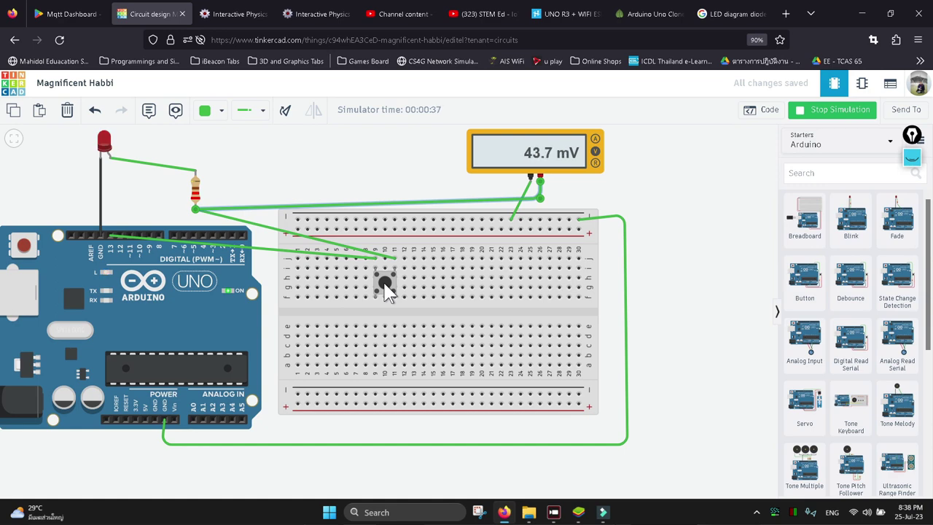
left_click(385, 284)
left_click(825, 120)
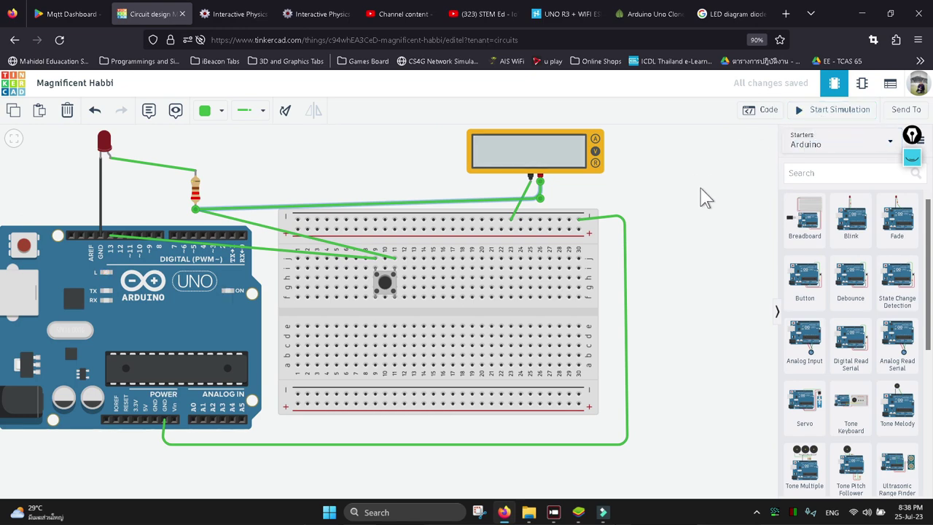
- Download the Arduino block code as an .ino file named FIRST_BLINK in the Basic Sensors and Output Example folder
left_click(758, 111)
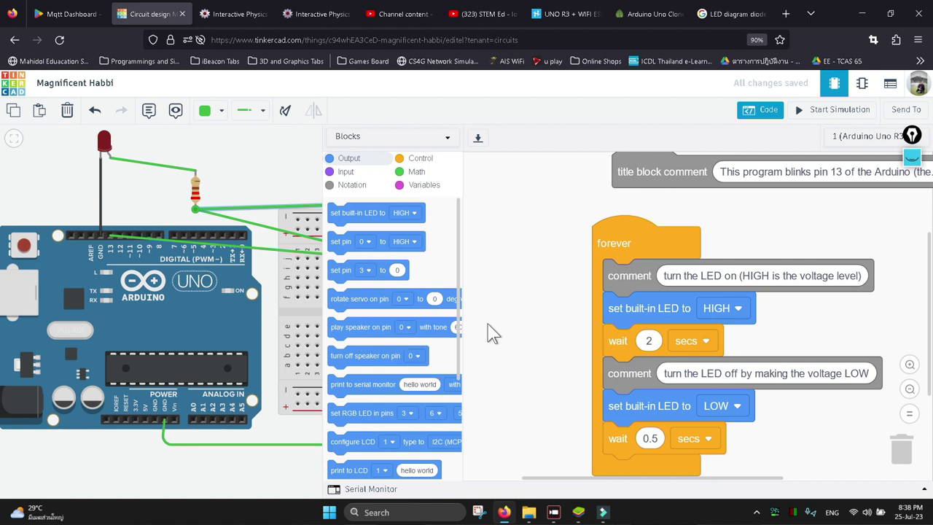
left_click_drag(608, 243, 627, 225)
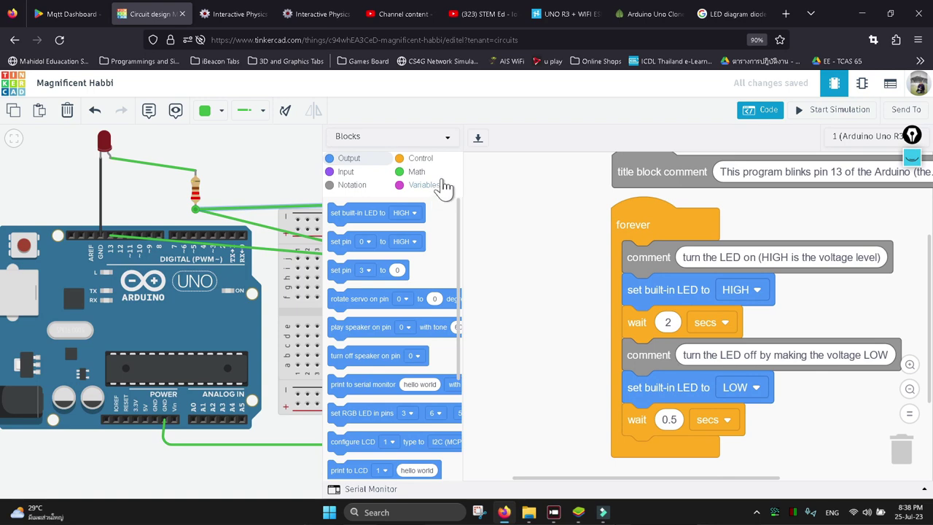
left_click(477, 142)
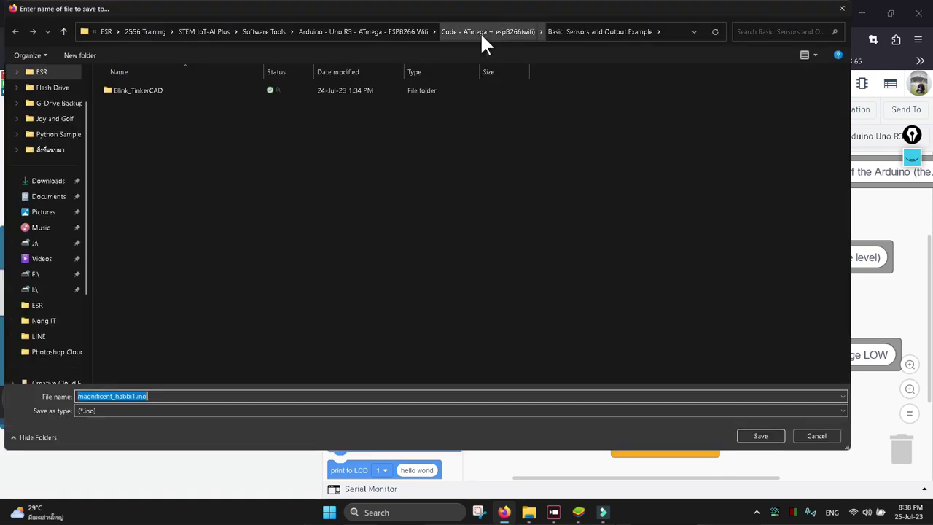
left_click_drag(465, 6, 509, 35)
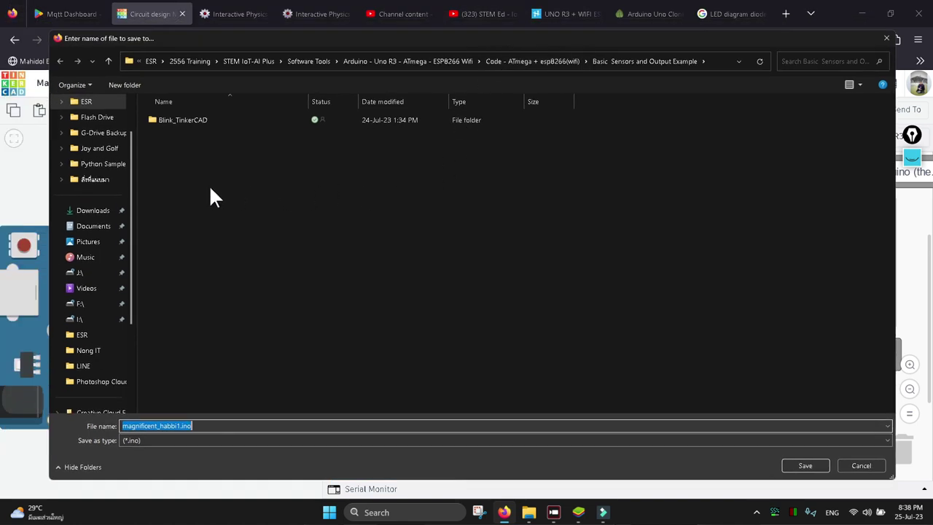
left_click(249, 424)
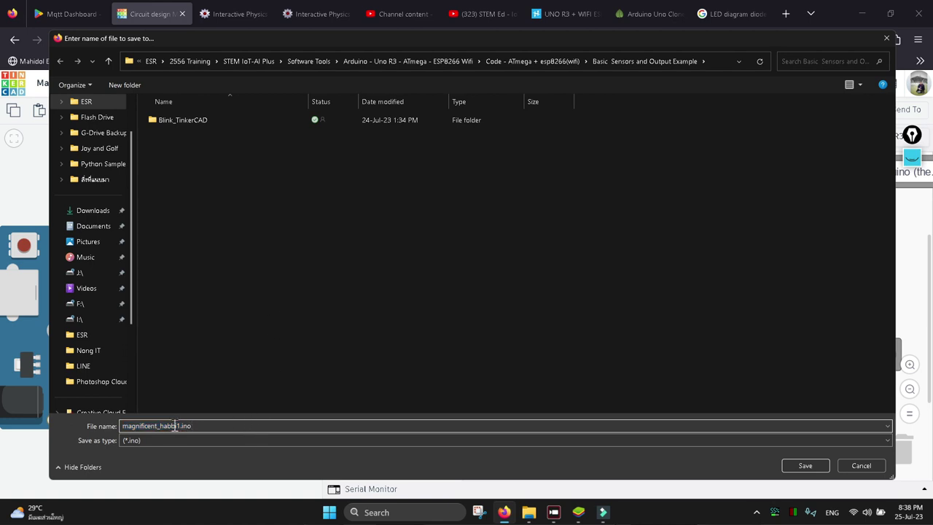
left_click_drag(176, 425, 101, 428)
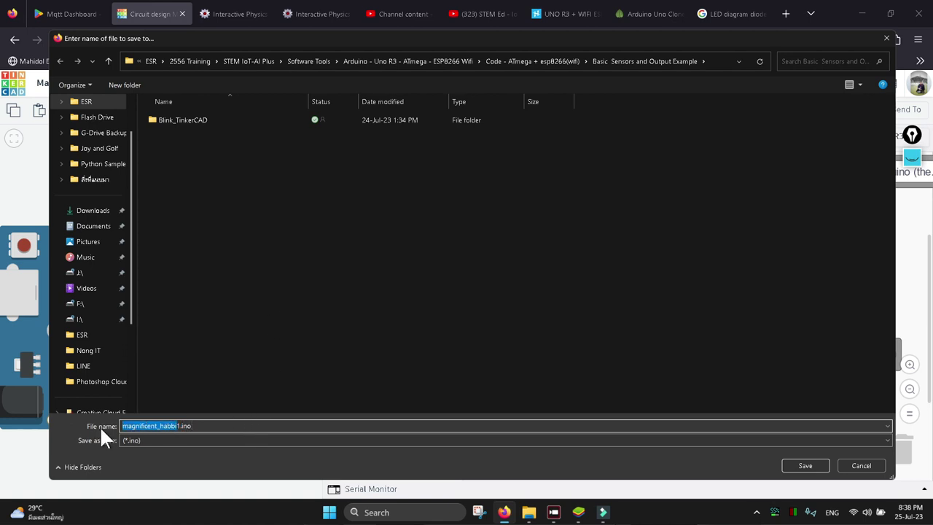
key("Right")
key("BackSpace")
key("BackSpace")
key("BackSpace")
key("BackSpace")
key("BackSpace")
key("BackSpace")
key("BackSpace")
key("BackSpace")
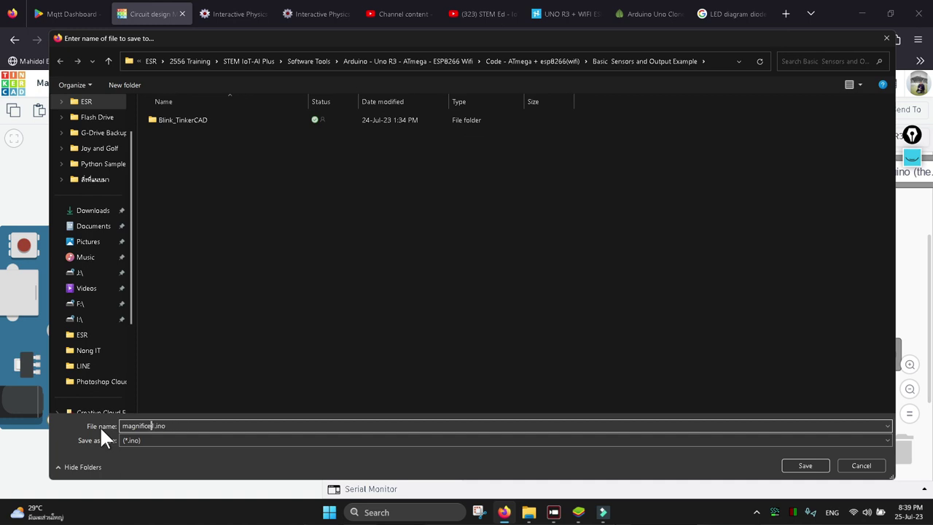
key("BackSpace")
key("BackSpace")
key("BackSpace")
key("BackSpace")
key("BackSpace")
key("BackSpace")
key("BackSpace")
key("BackSpace")
key("BackSpace")
key("BackSpace")
type("FIRST_BLINK")
left_click(806, 466)
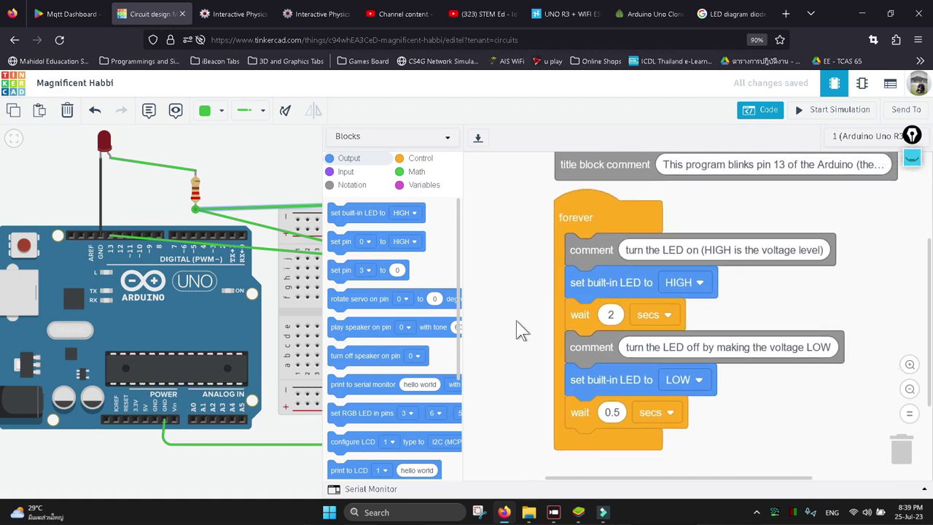
- Launch the Arduino IDE and install all available library and board updates
scroll(513, 322, "up", 1)
scroll(513, 323, "down", 1)
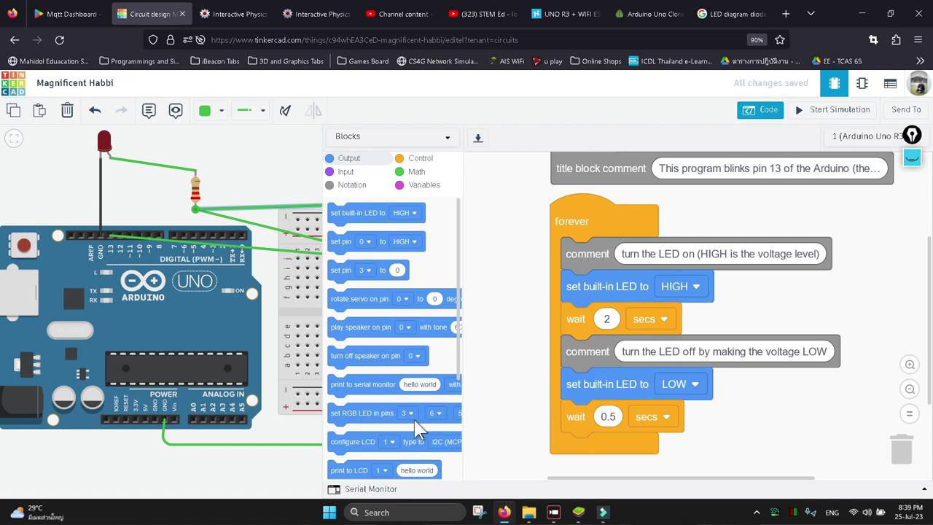
left_click(329, 513)
scroll(572, 167, "down", 1)
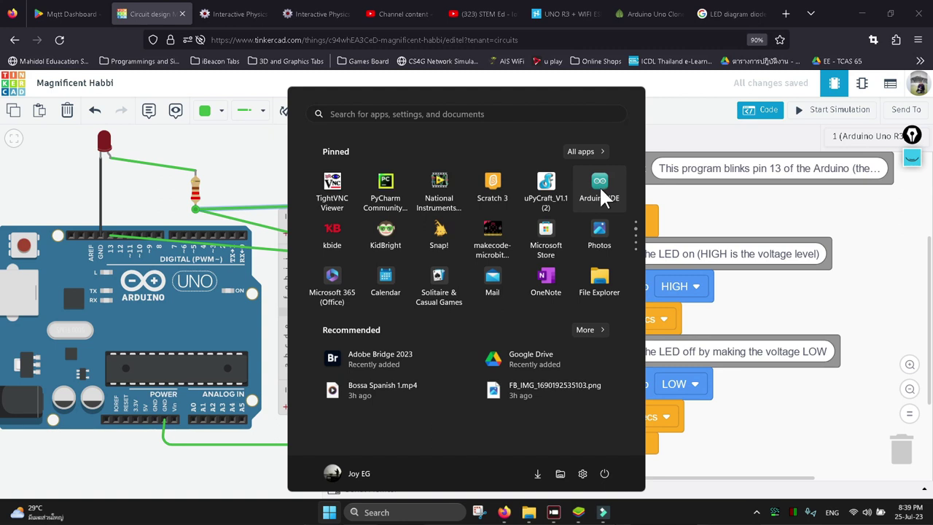
left_click(599, 185)
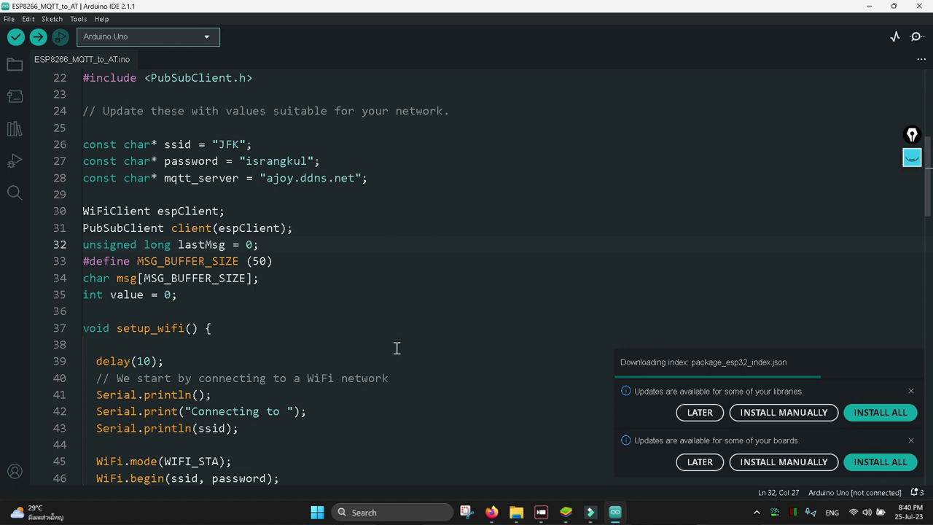
left_click(879, 420)
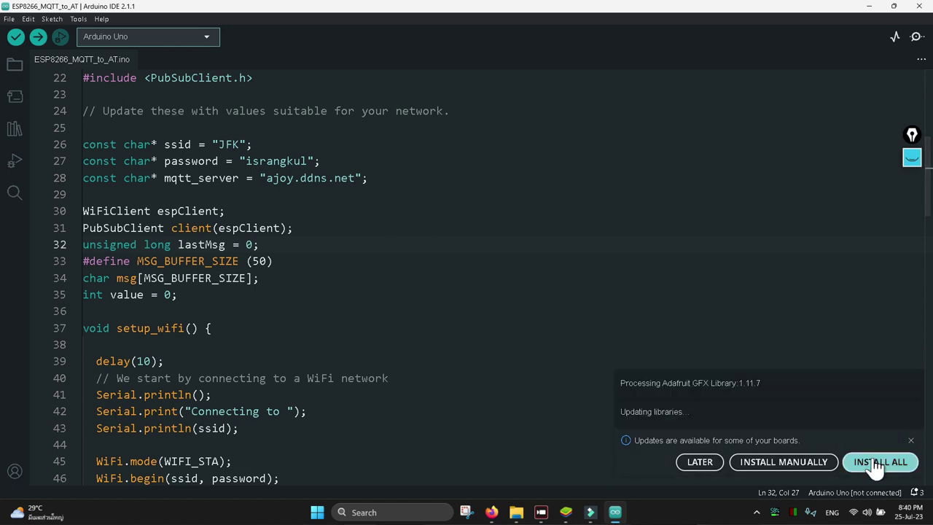
left_click(881, 461)
- Browse for a sketch to open in the Basic Sensors and Output Example folder, within ESR, 2556 Training, STEM IoT-AI Plus and Software Tools
left_click(9, 19)
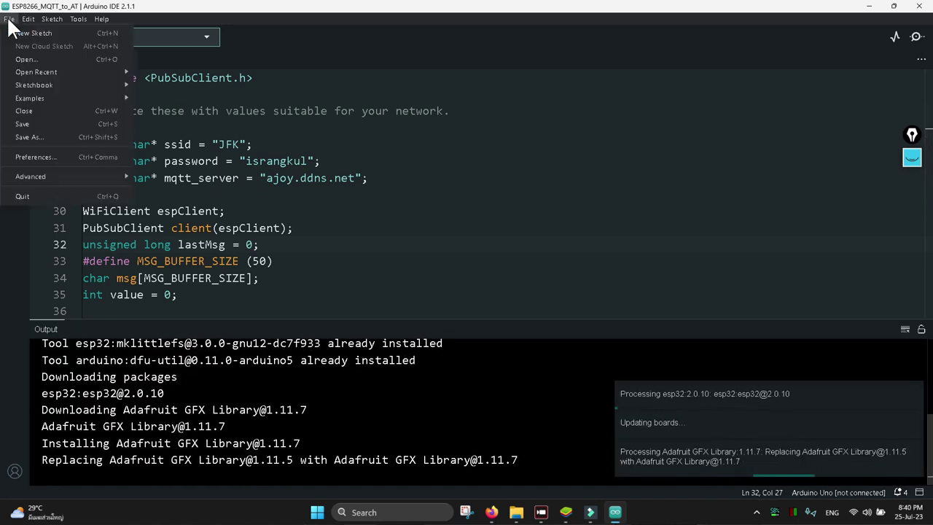
left_click(33, 57)
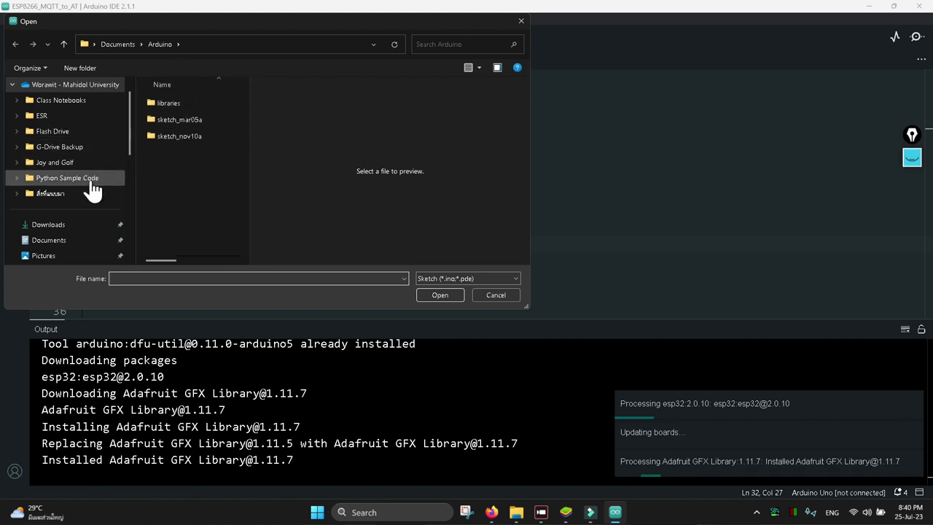
left_click(74, 115)
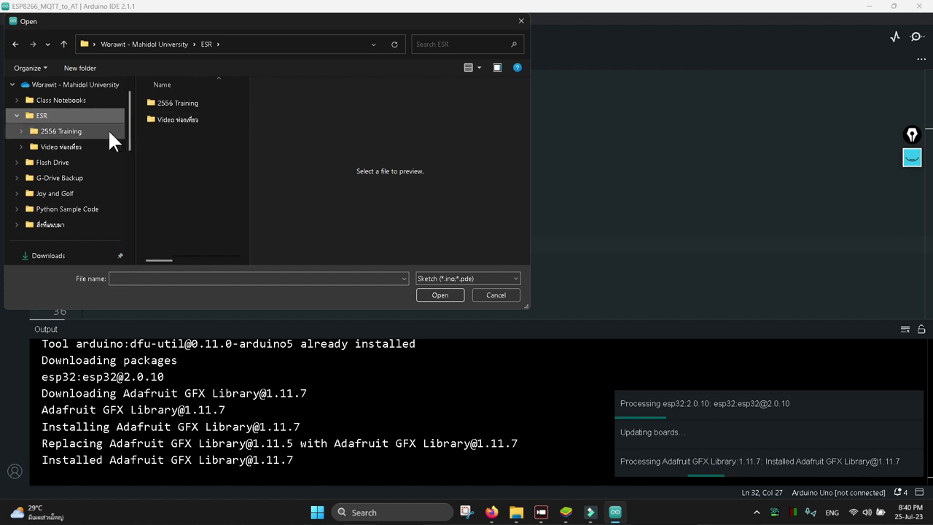
left_click(97, 130)
double_click(182, 118)
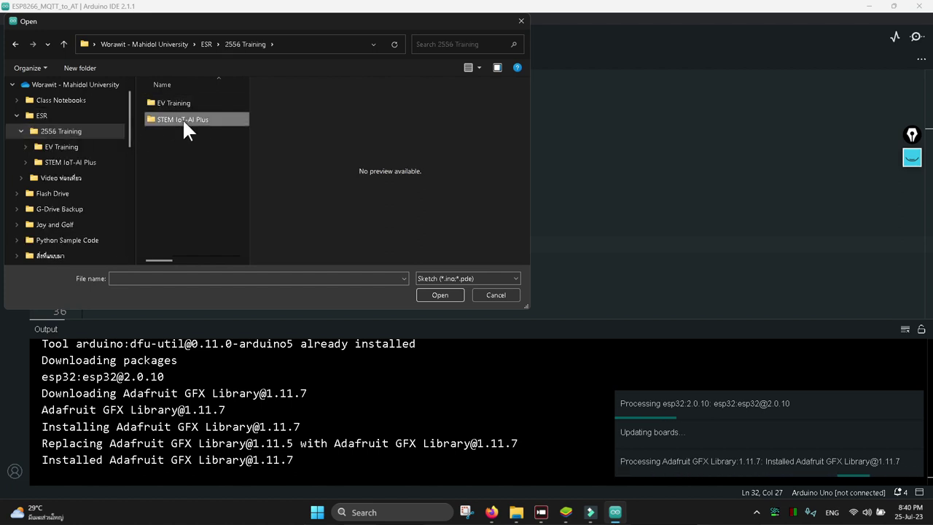
double_click(182, 102)
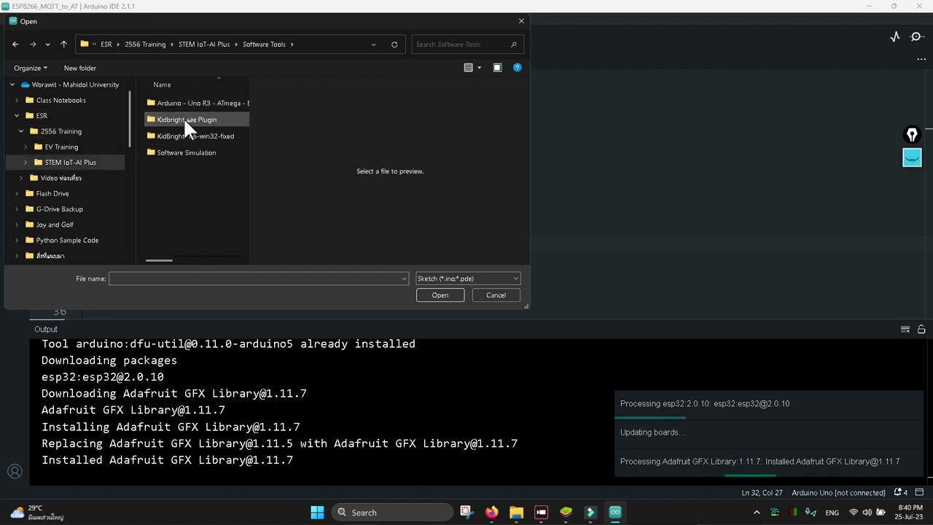
double_click(188, 103)
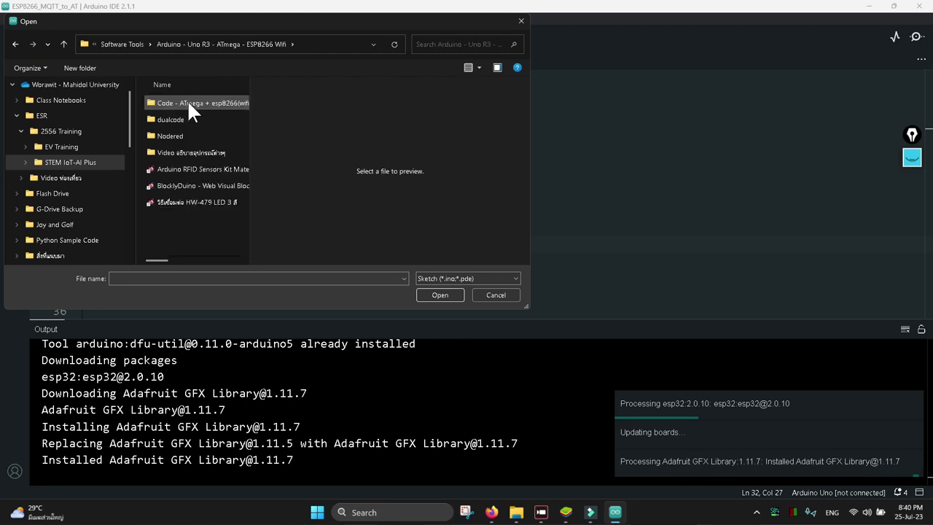
double_click(187, 103)
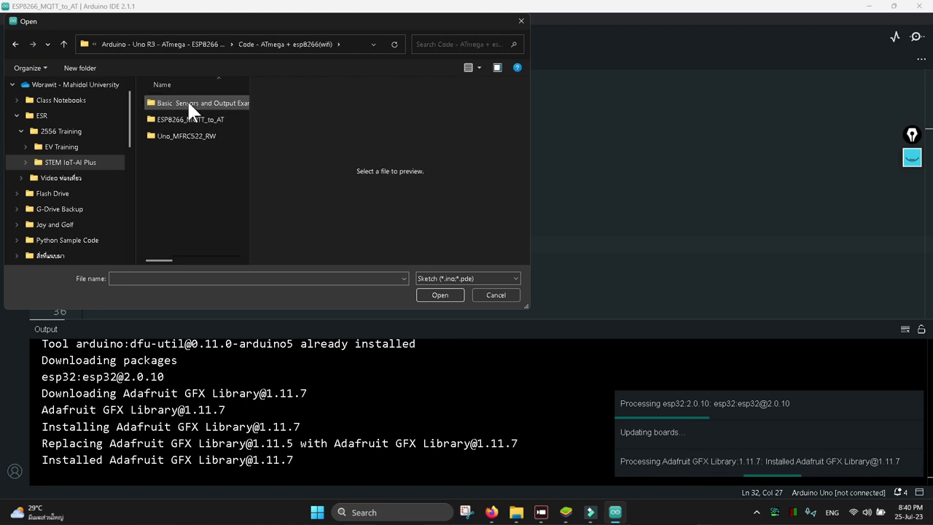
double_click(184, 102)
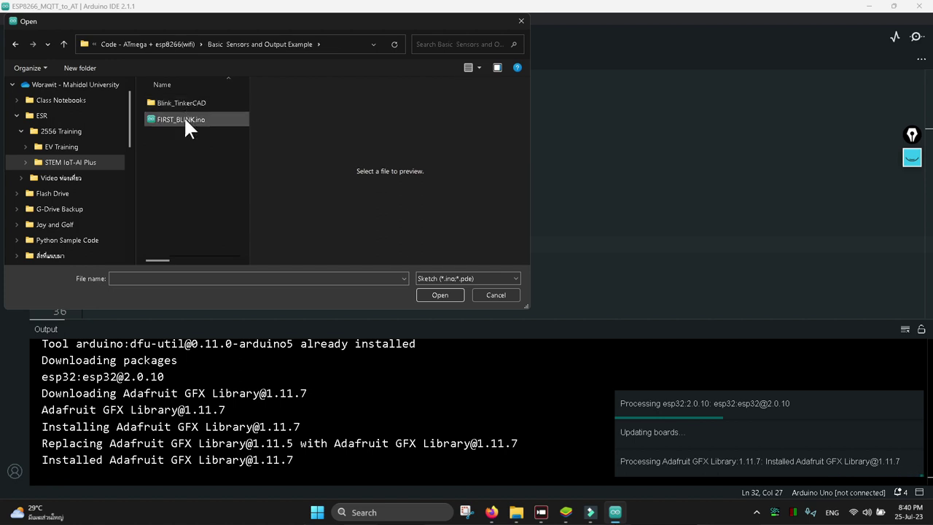
- Open FIRST_BLINK.ino, accept moving it into a new FIRST_BLINK sketch folder, and maximize its window
left_click(175, 118)
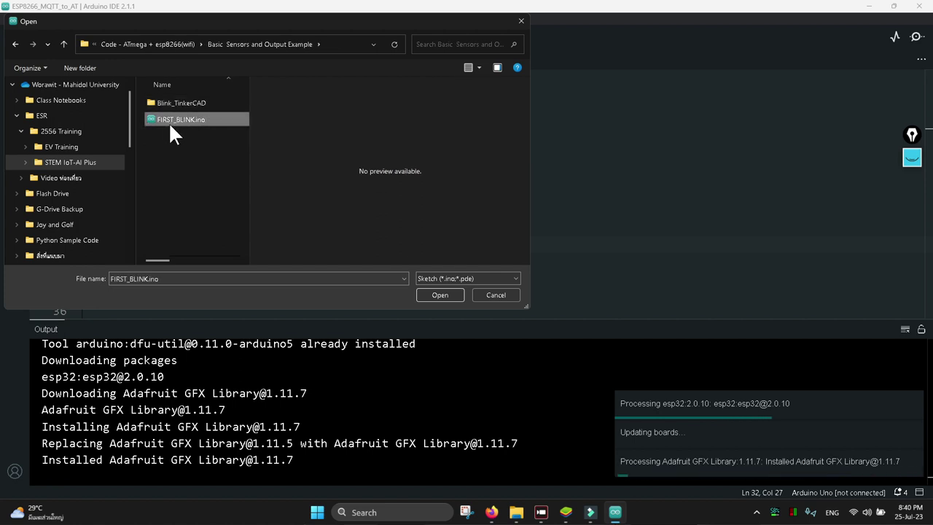
left_click(439, 295)
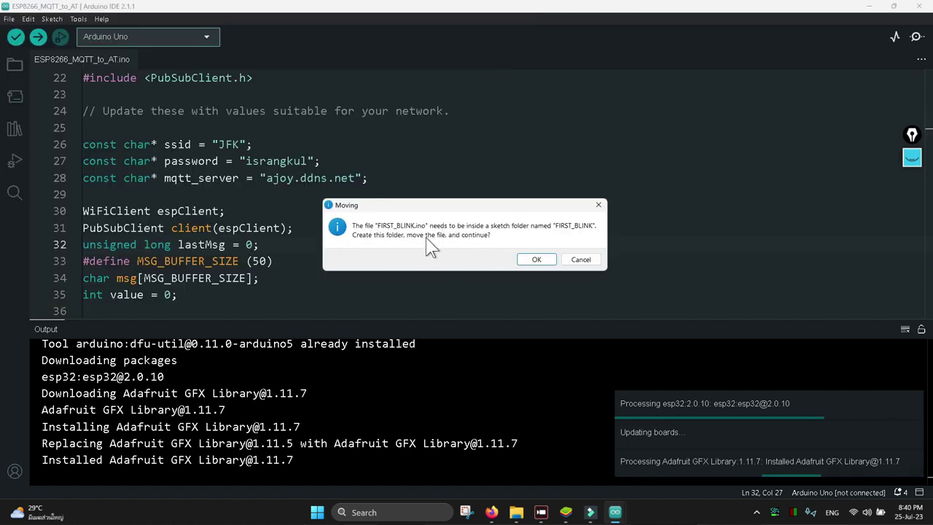
left_click(536, 260)
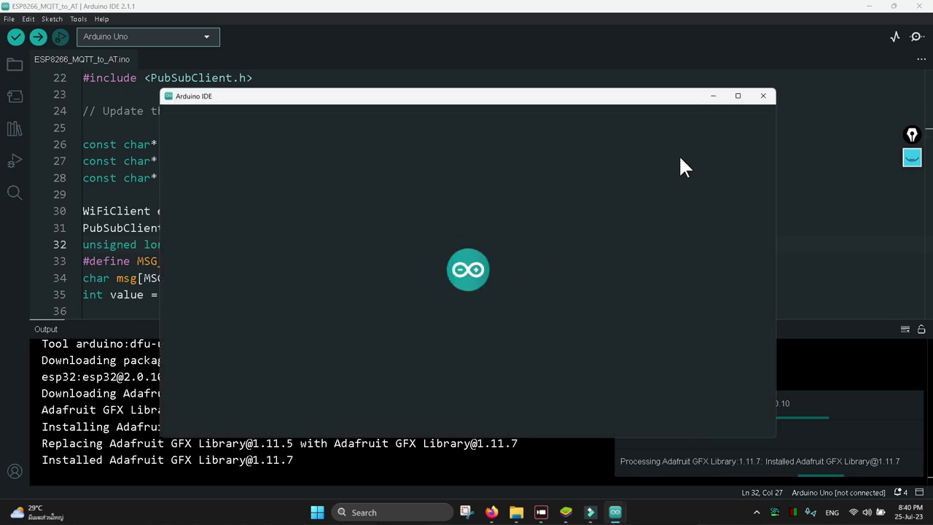
left_click(738, 96)
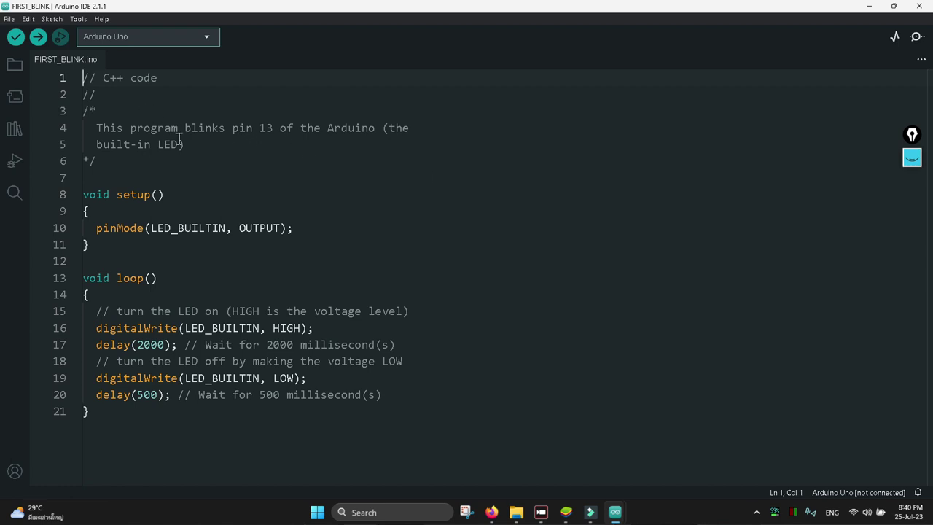
- Compare the Tinkercad blocks with the FIRST_BLINK sketch, examining the pin 13 comment, the digitalWrite calls and both delay values
left_click(492, 512)
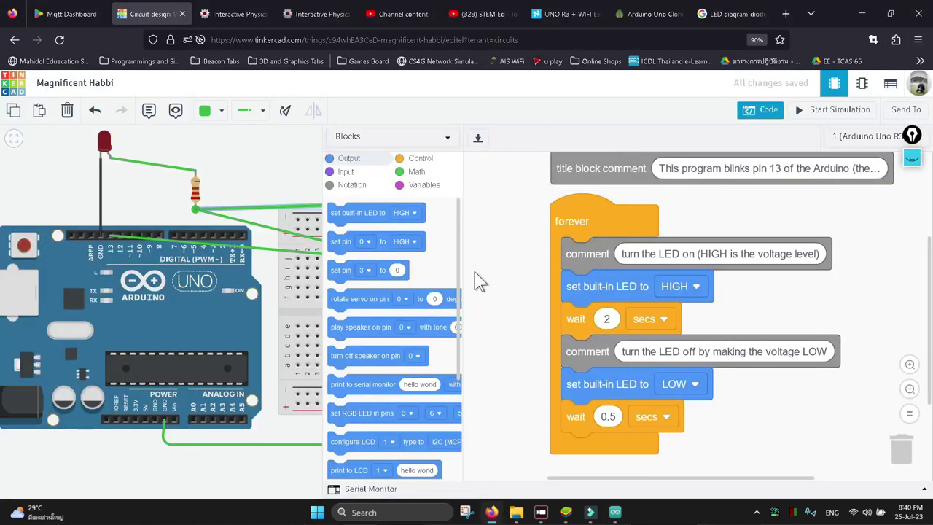
mouse_move(614, 511)
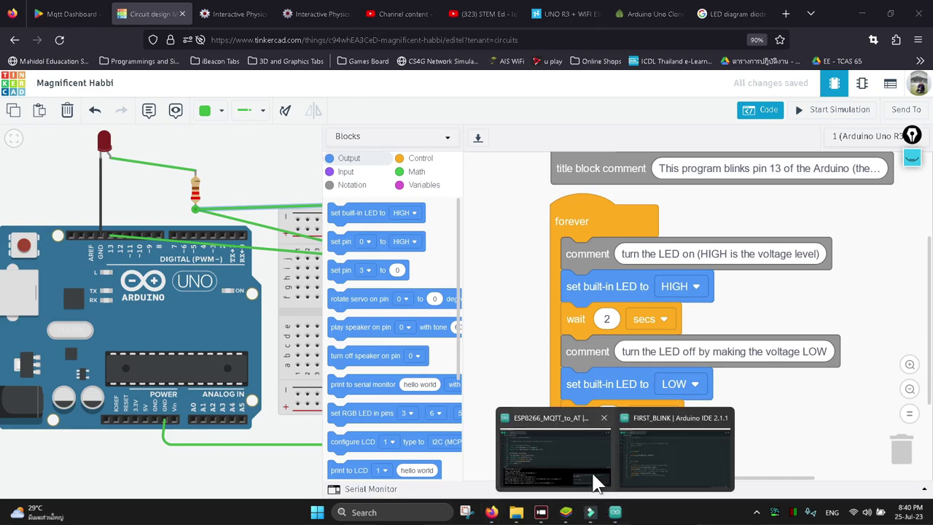
left_click(650, 419)
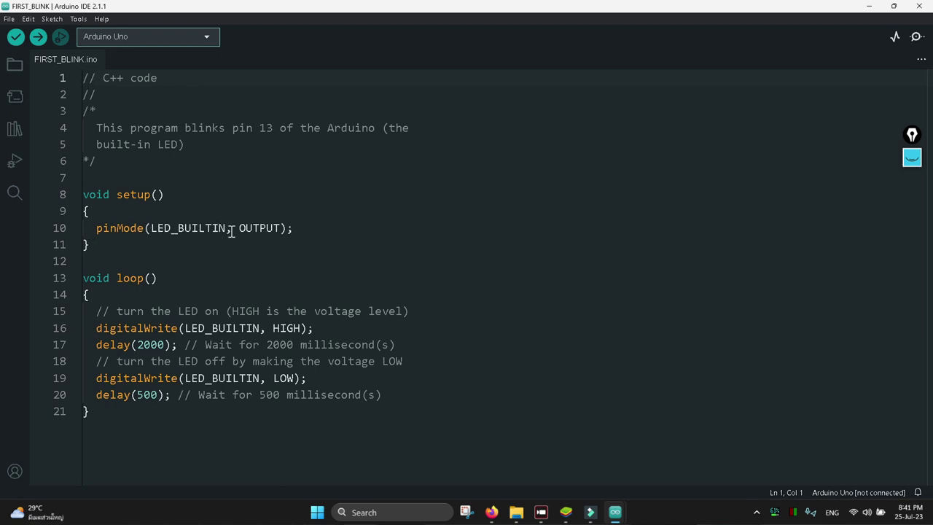
left_click_drag(164, 128, 294, 128)
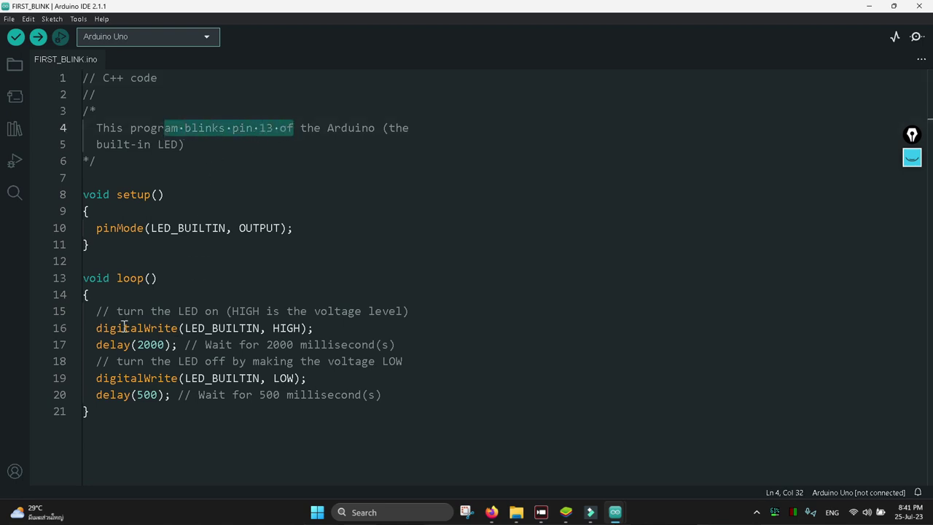
left_click(180, 328)
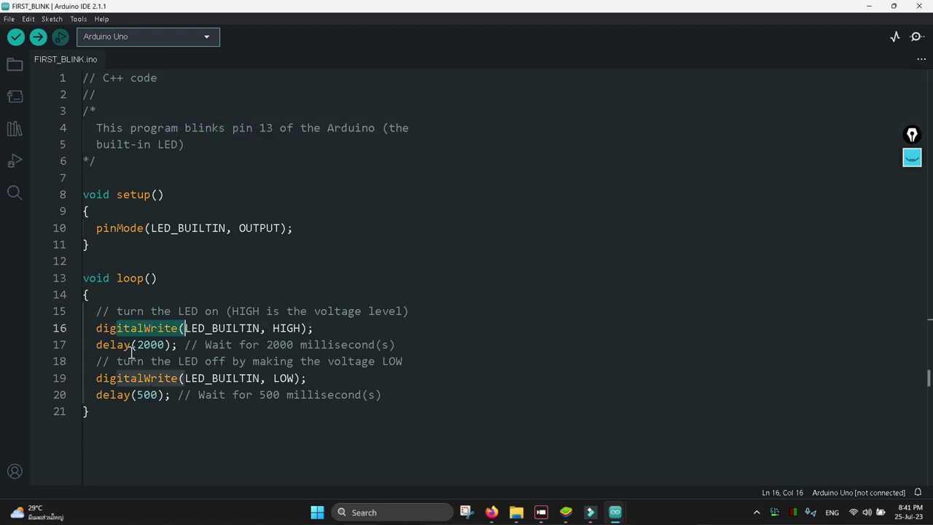
left_click_drag(136, 345, 161, 345)
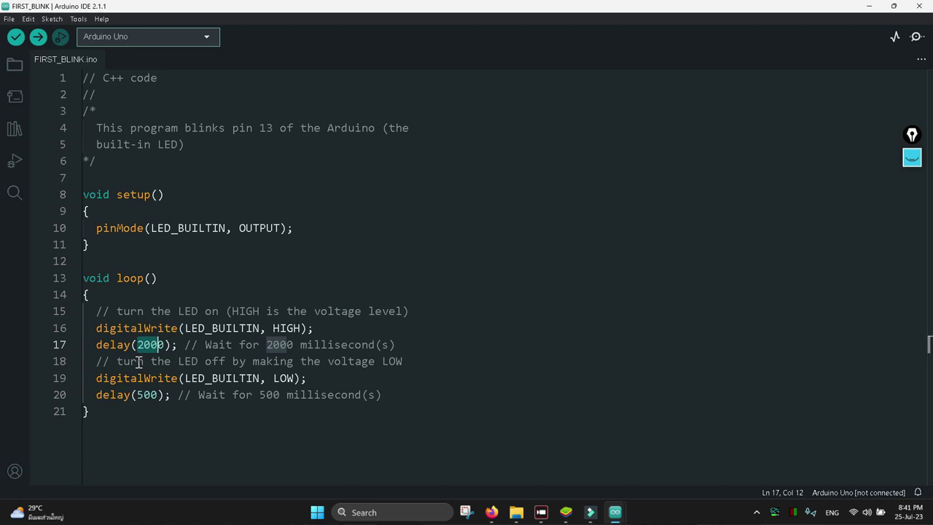
left_click(145, 395)
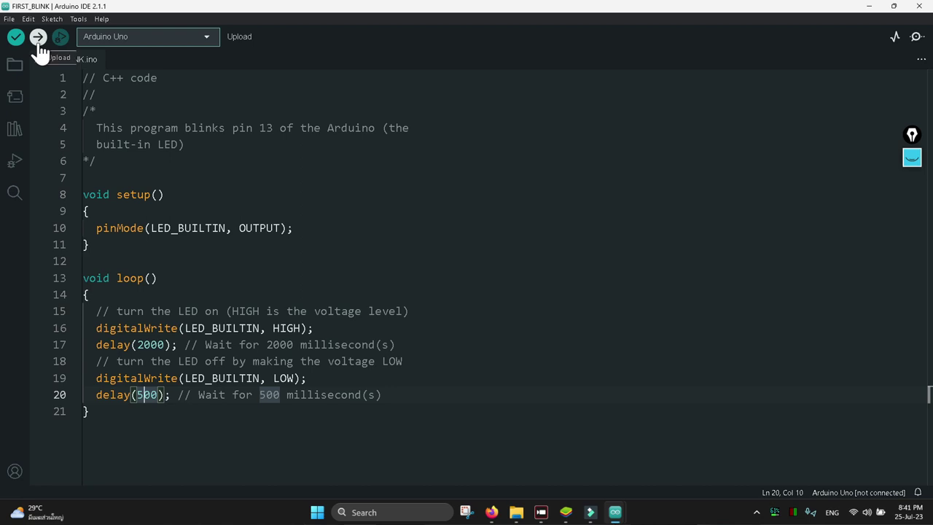
- Verify the FIRST_BLINK sketch by compiling it for the Arduino Uno
left_click(15, 38)
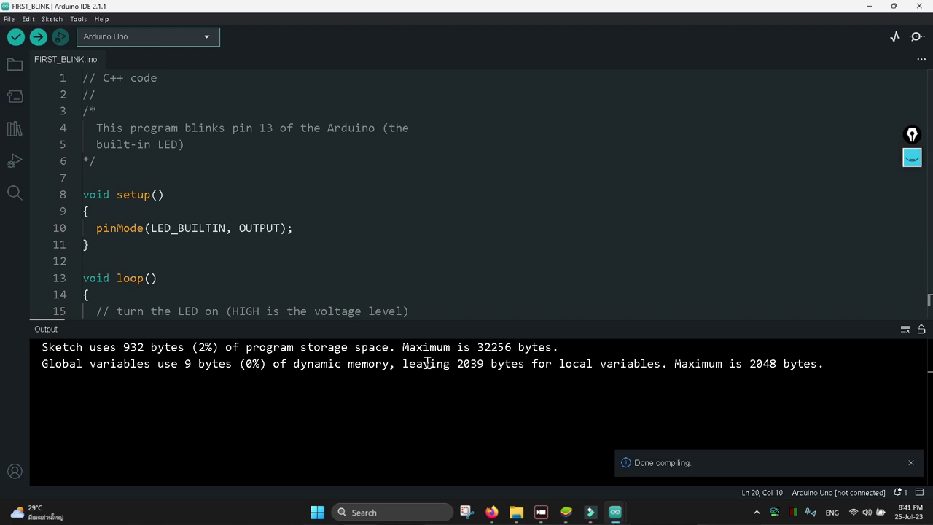
left_click(204, 248)
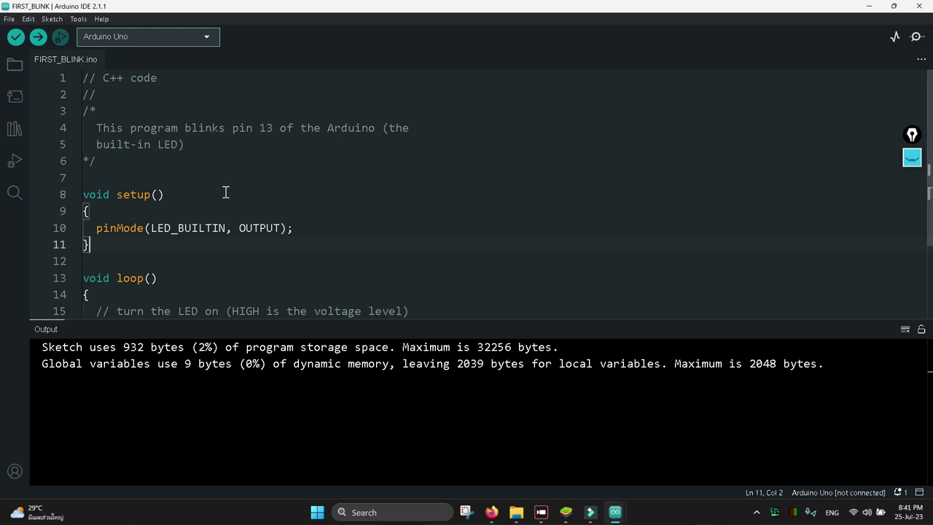
- Insert a blank line below the comment about turning the LED off and shrink the output area to enlarge the code view
scroll(226, 192, "down", 2)
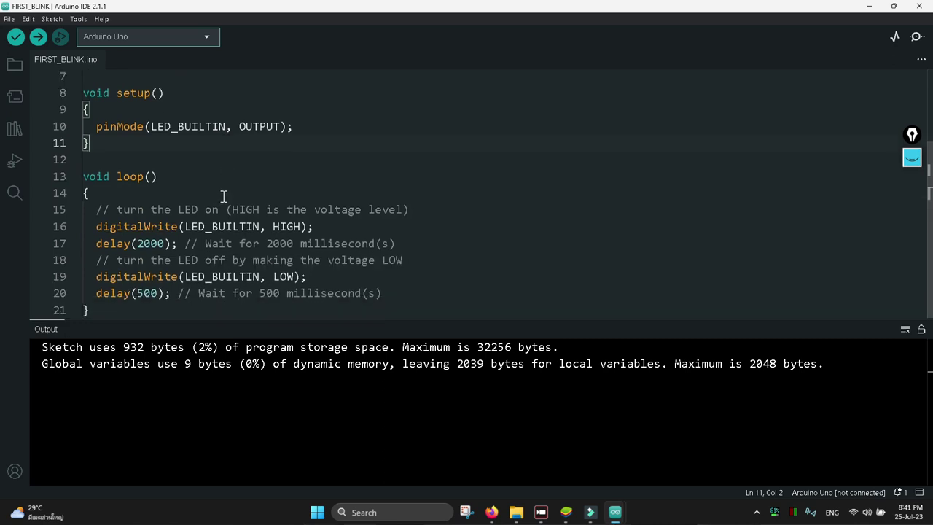
left_click(406, 255)
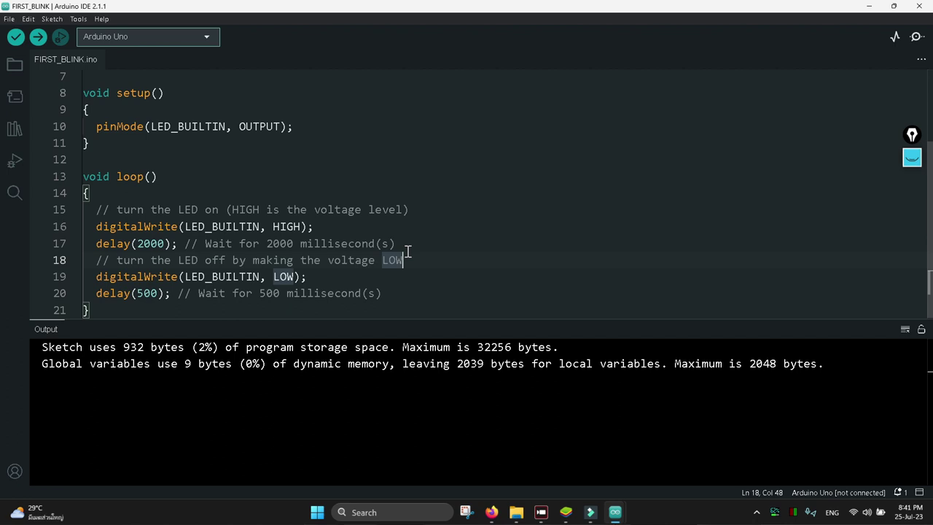
key("Return")
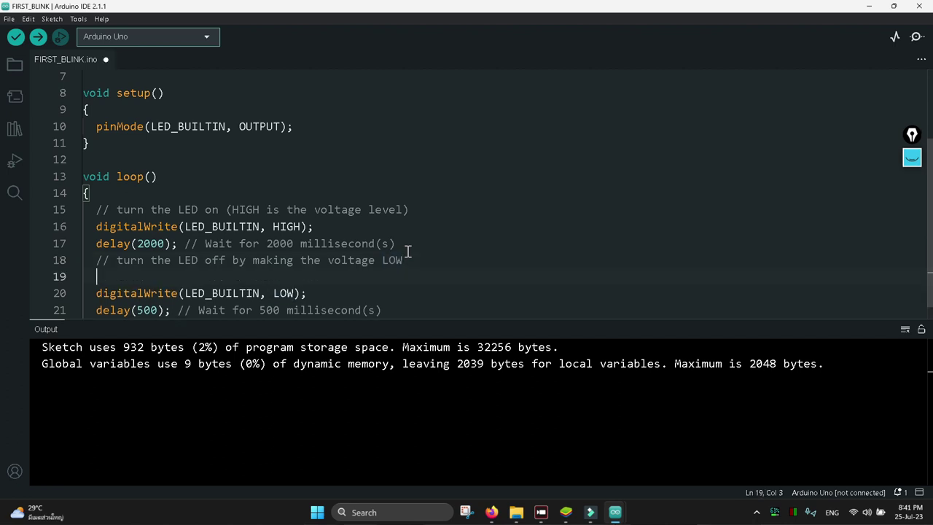
type("dkl")
left_click(485, 313)
key("Down")
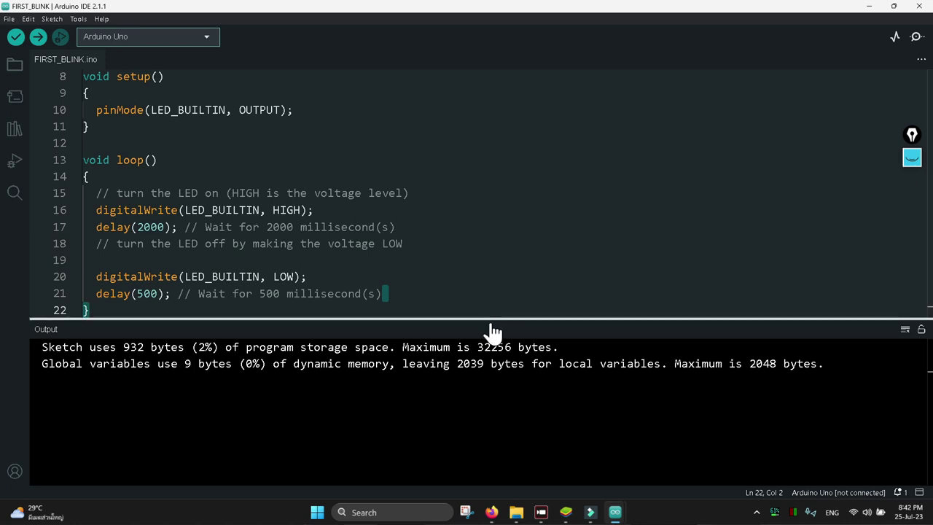
left_click_drag(492, 325, 495, 397)
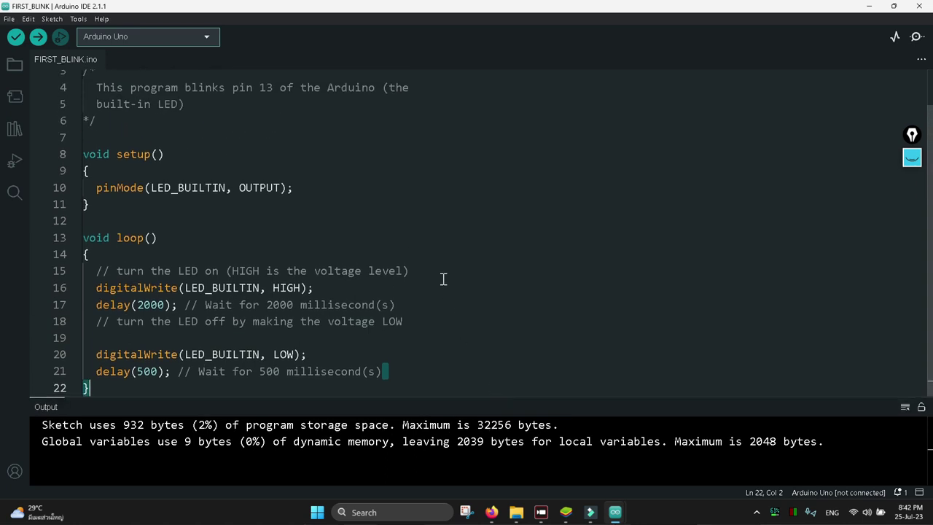
left_click(217, 198)
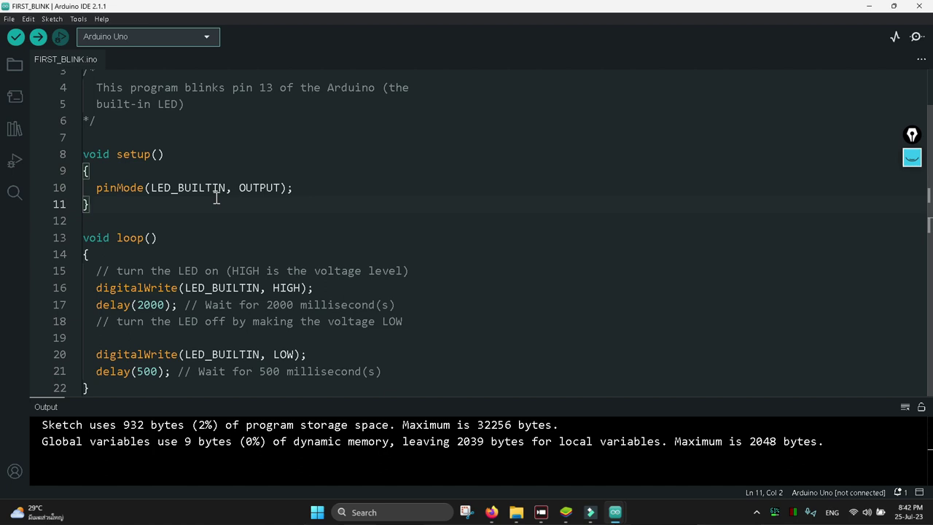
- Review the COM ports available for the Arduino Uno and close the list without choosing one
left_click(214, 36)
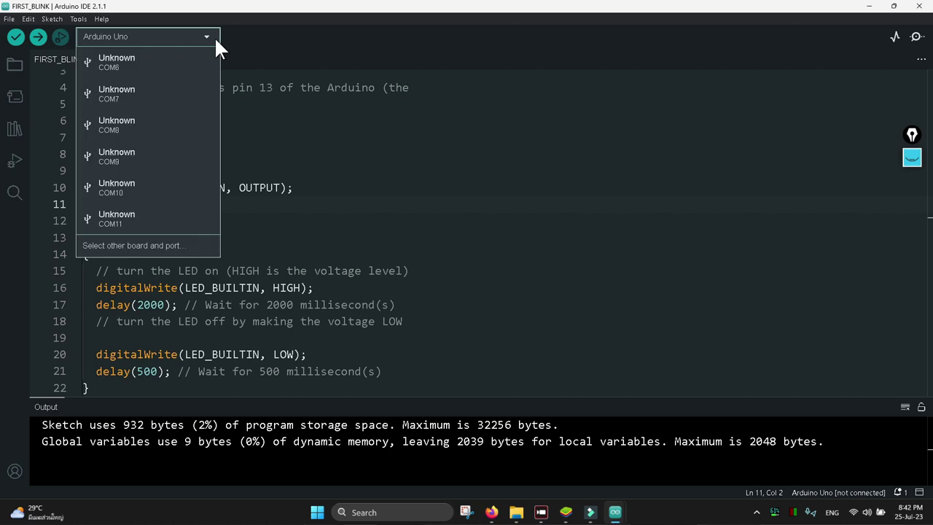
left_click(214, 36)
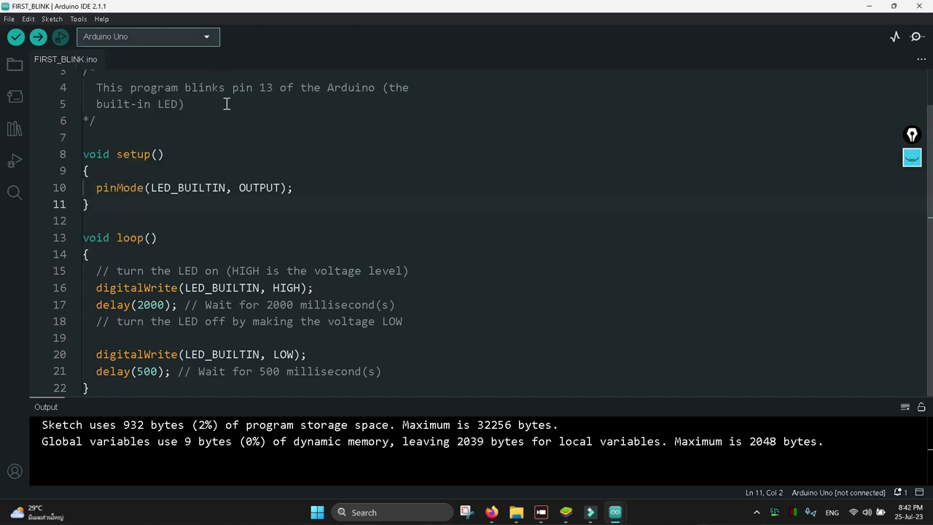
left_click(206, 37)
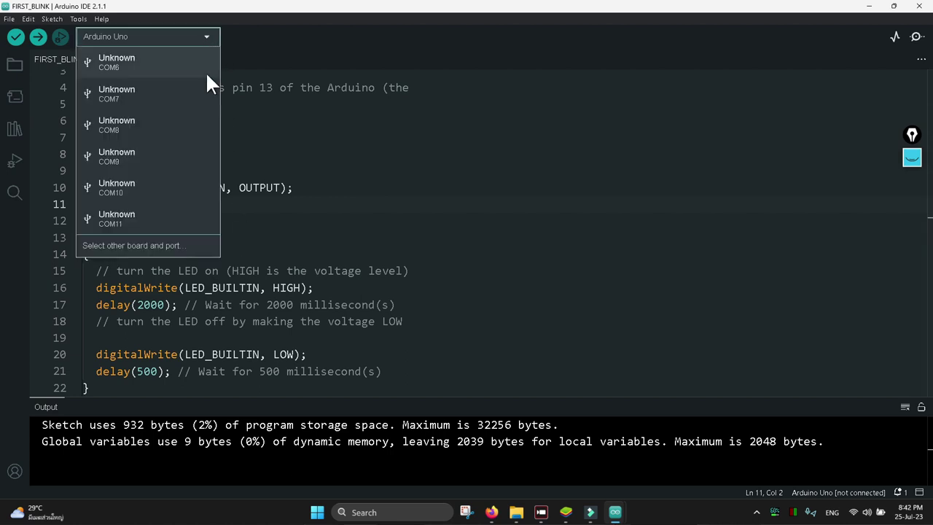
left_click(350, 183)
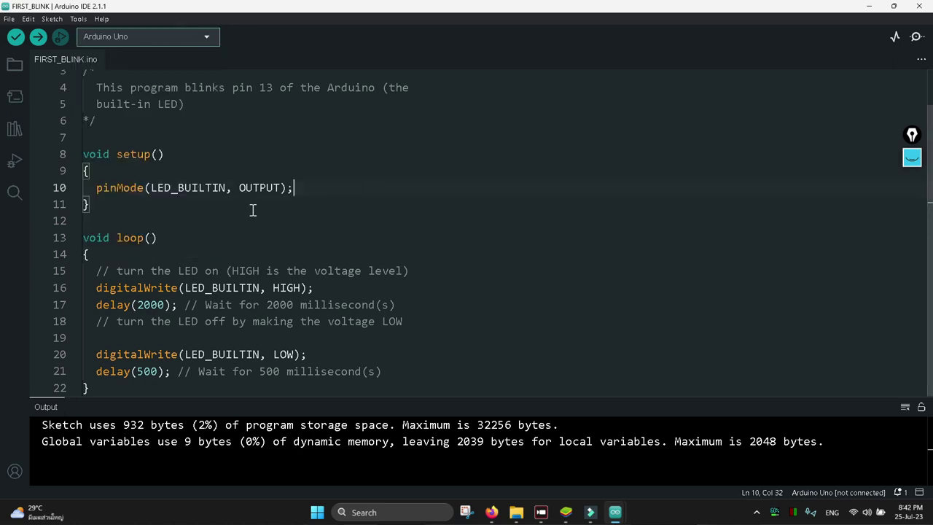
- Switch to Tinkercad in Firefox, hide the code editor, and move the multimeter slightly up and left above the breadboard
left_click(493, 514)
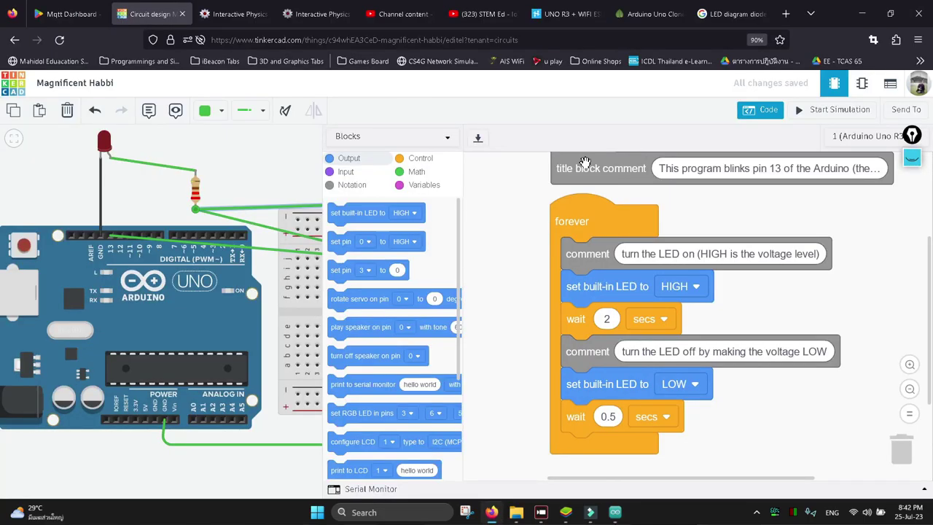
left_click(760, 111)
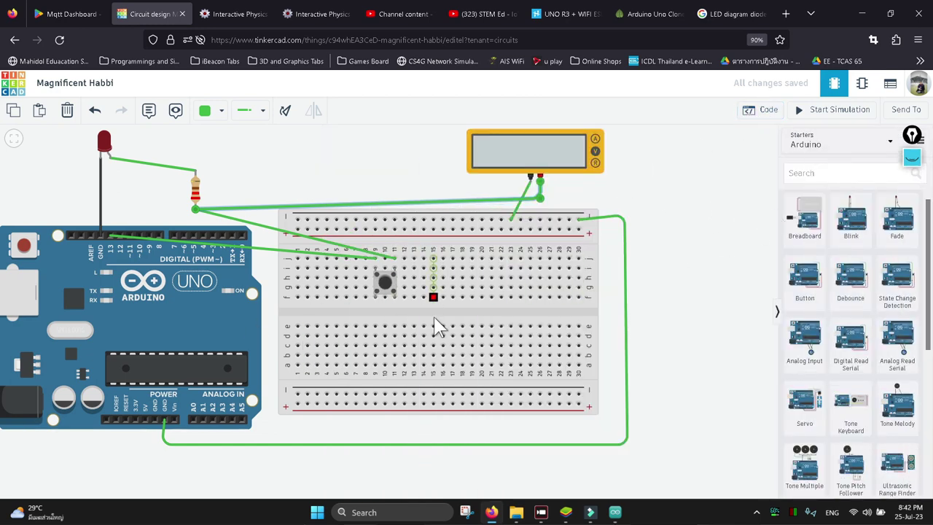
scroll(367, 339, "up", 2)
scroll(368, 332, "down", 4)
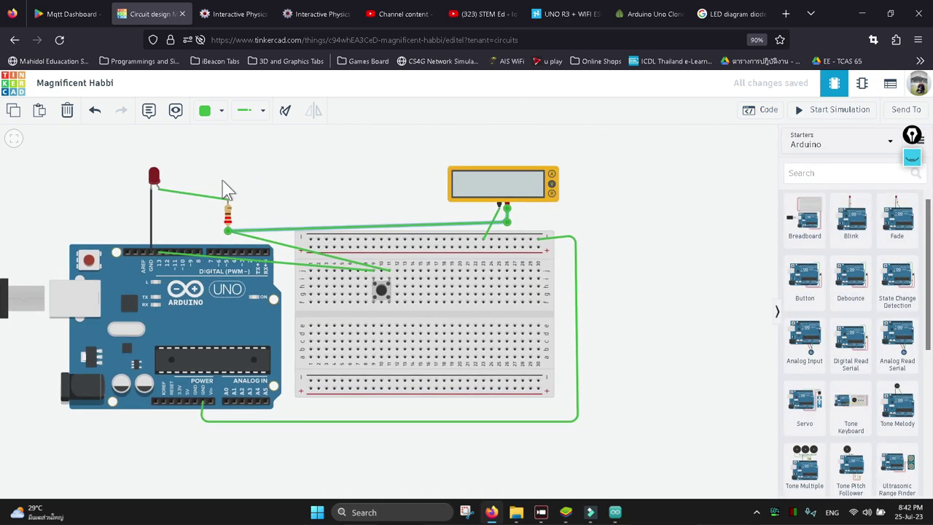
left_click_drag(262, 182, 343, 192)
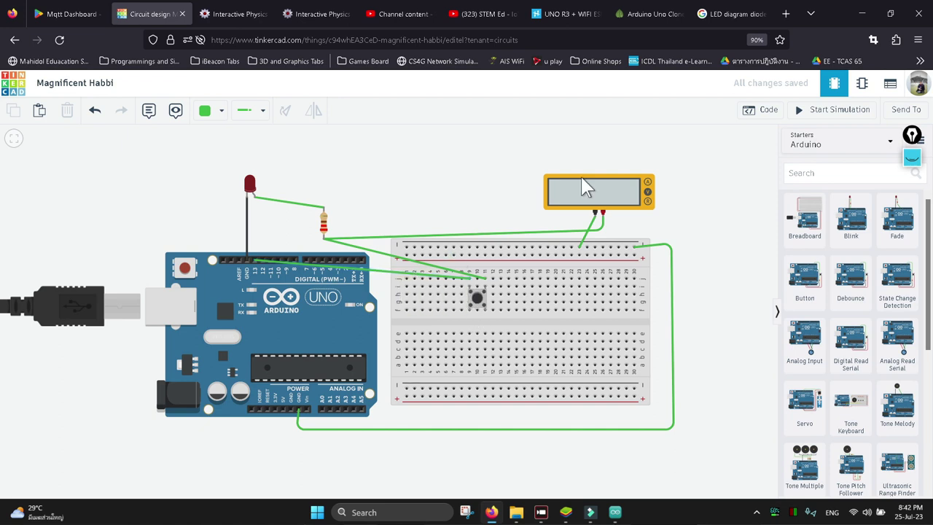
left_click_drag(598, 194, 561, 168)
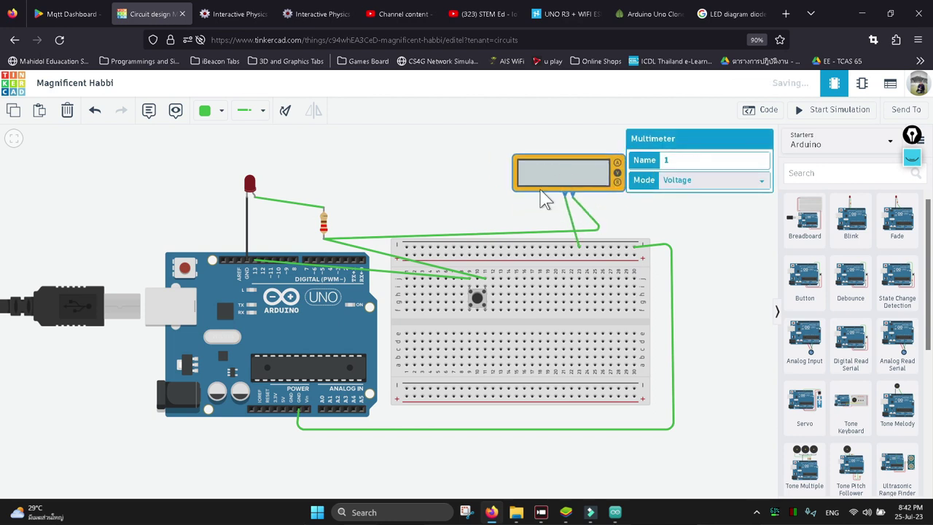